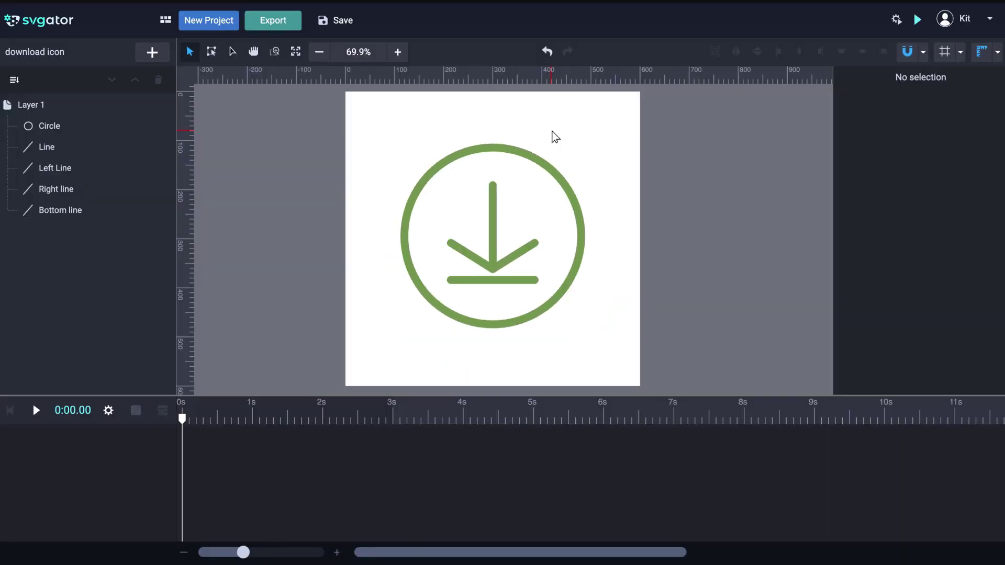
Select the arrow's vertical shaft, the Line layer, on the canvas.
left_click(493, 200)
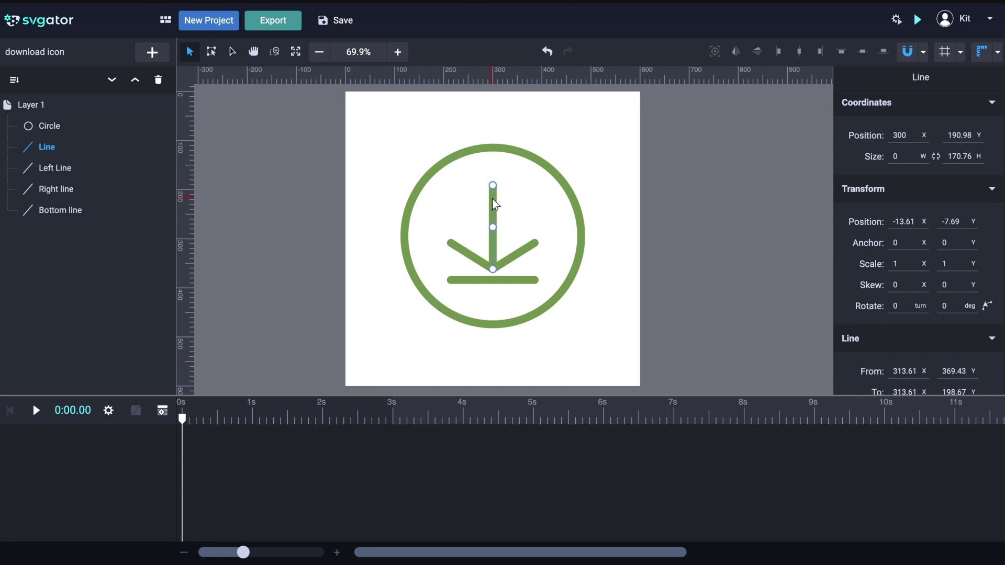
Add Stroke offset and Stroke dashes animators to the Line layer, keyed at 0s.
left_click(162, 410)
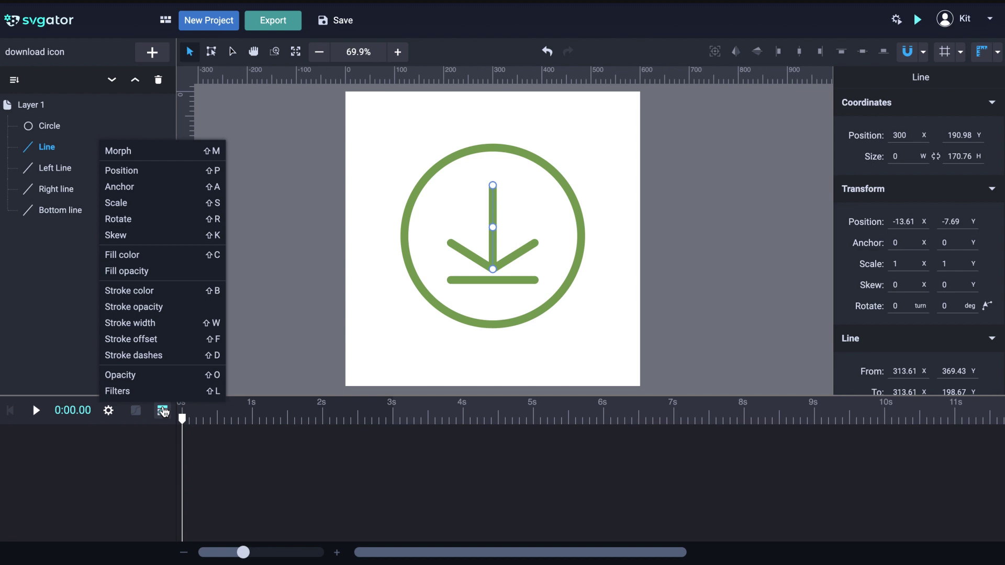
left_click(168, 342)
left_click(163, 412)
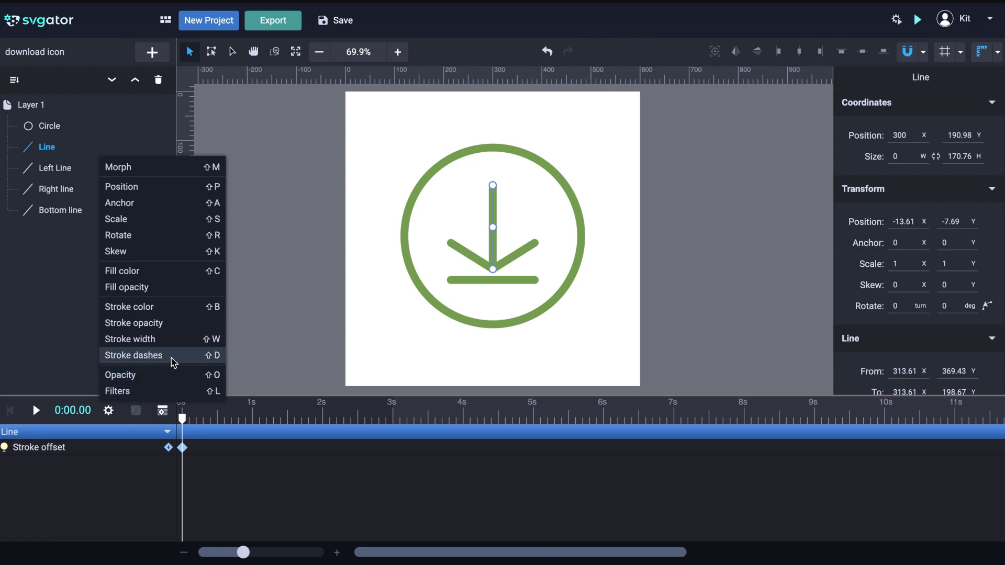
left_click(183, 358)
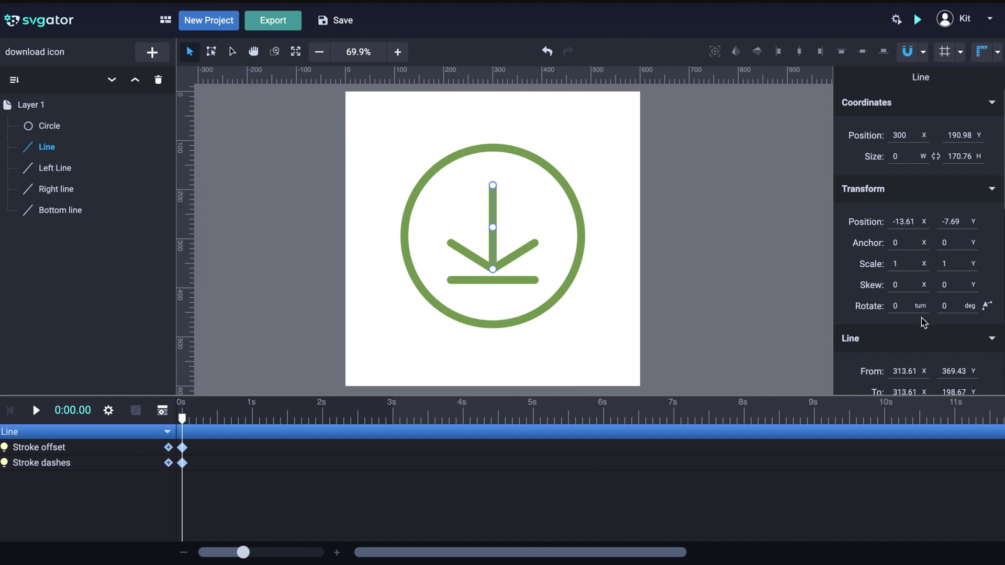
Set the Line's offset to its 170.76 path length and paste 170.76 into Dashes.
scroll(924, 321, "down", 1)
scroll(924, 322, "down", 5)
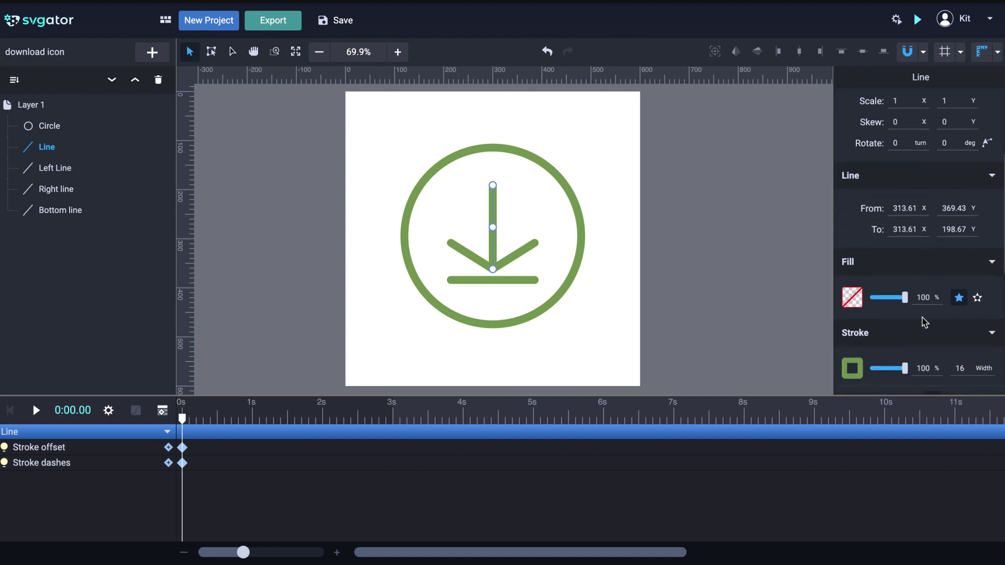
scroll(924, 322, "down", 6)
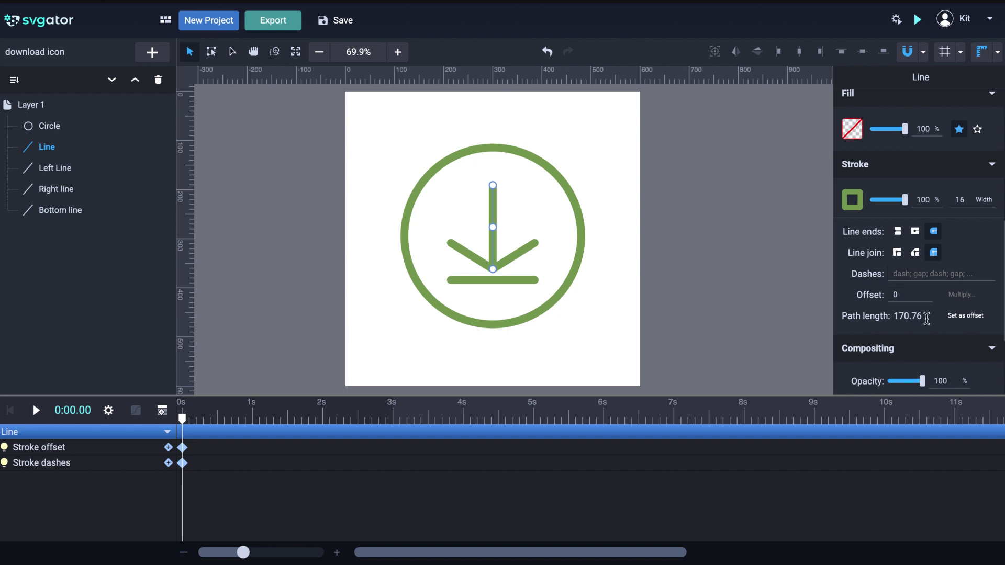
left_click(969, 322)
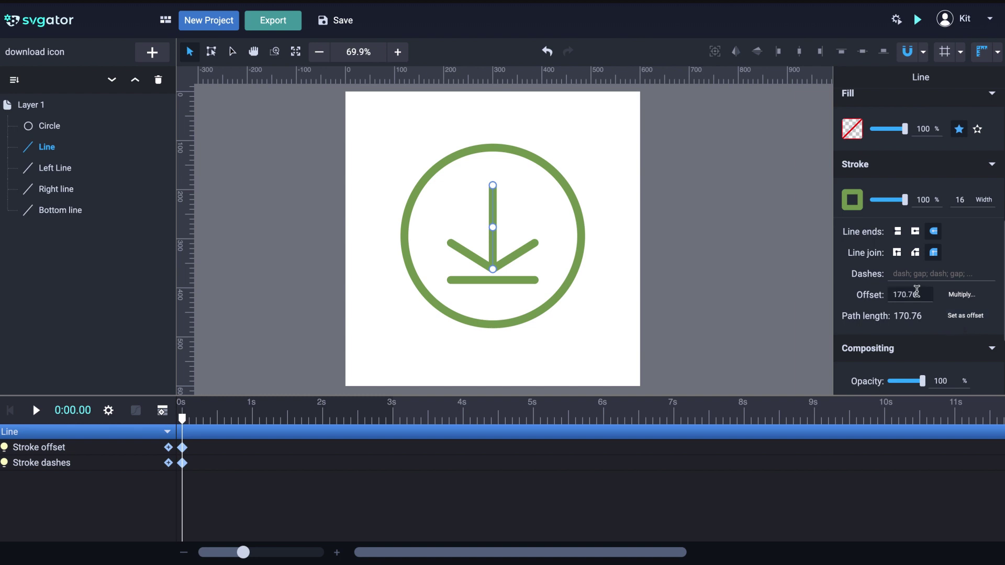
left_click_drag(919, 294, 884, 296)
key("ctrl+c")
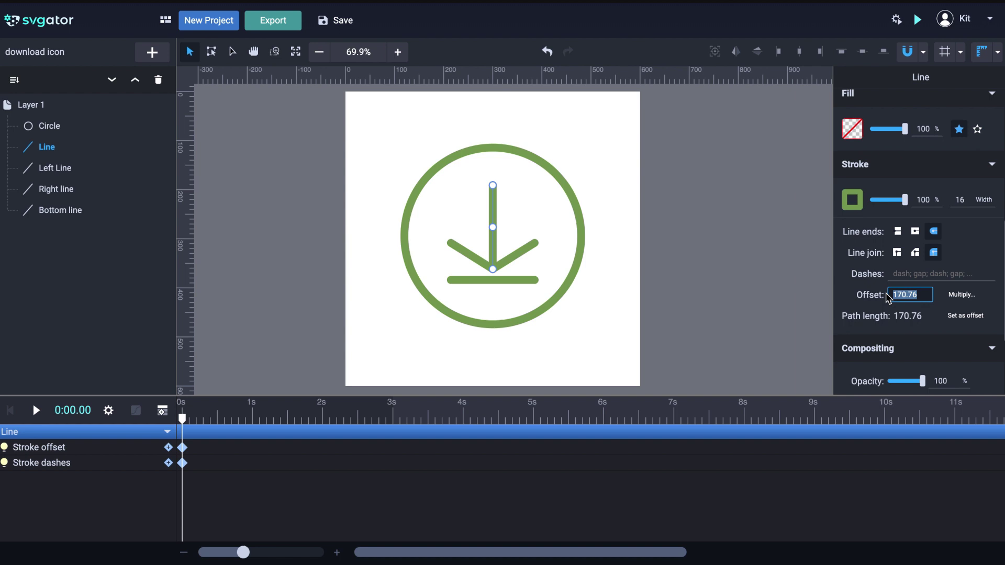
left_click(906, 278)
key("ctrl+v")
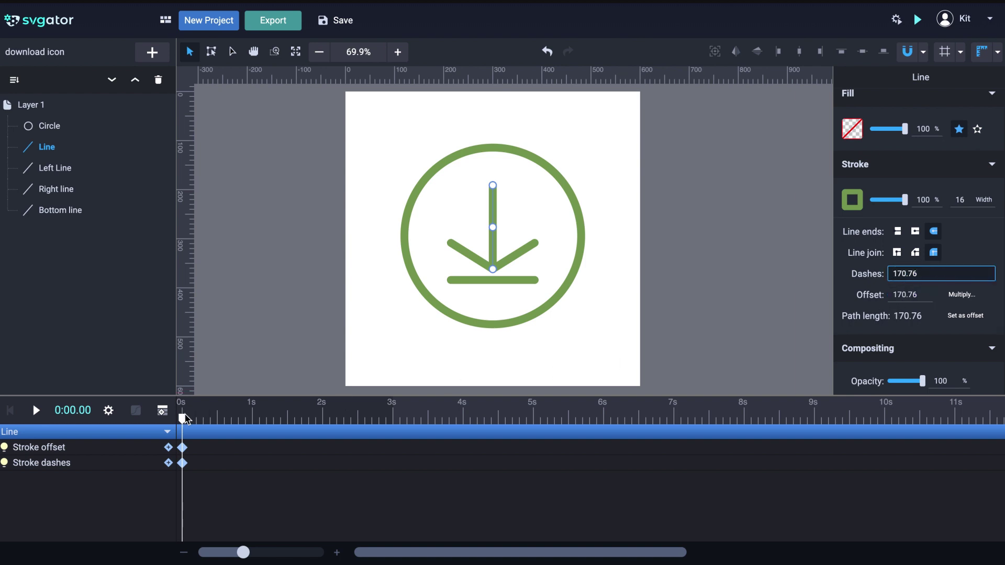
At 0.5s, set the Line's stroke offset to 0.
left_click_drag(183, 419, 219, 423)
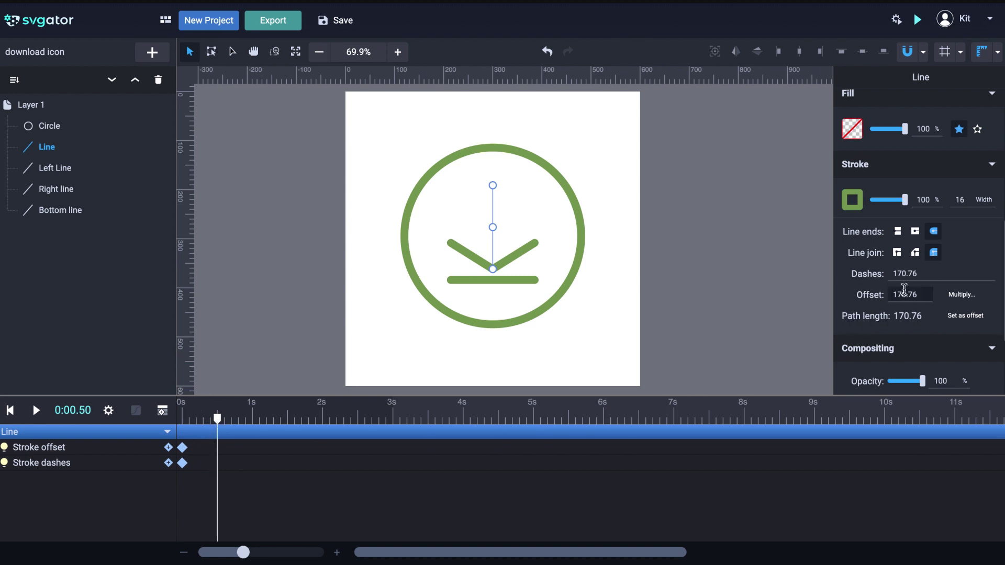
left_click_drag(917, 295, 894, 299)
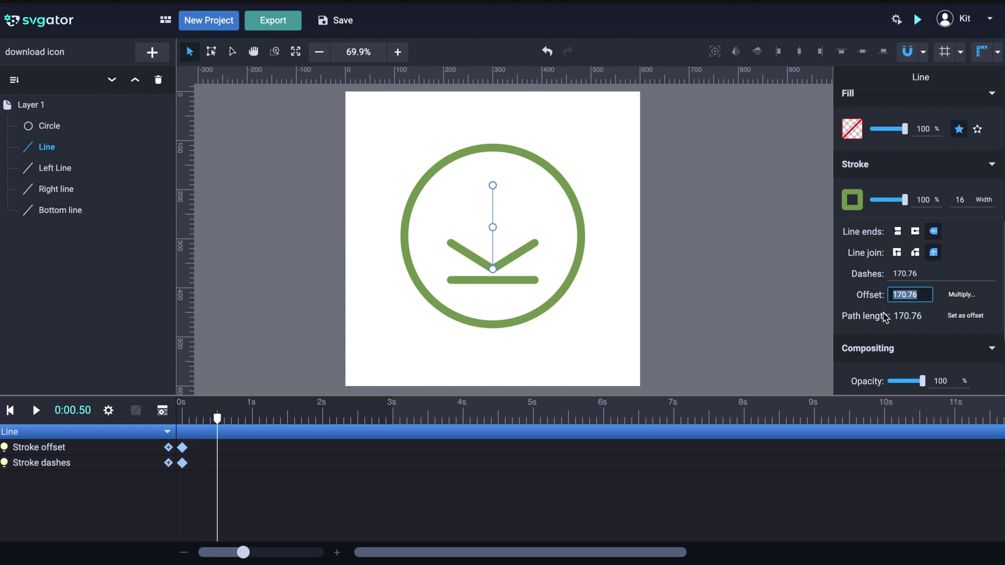
type("0")
key("Return")
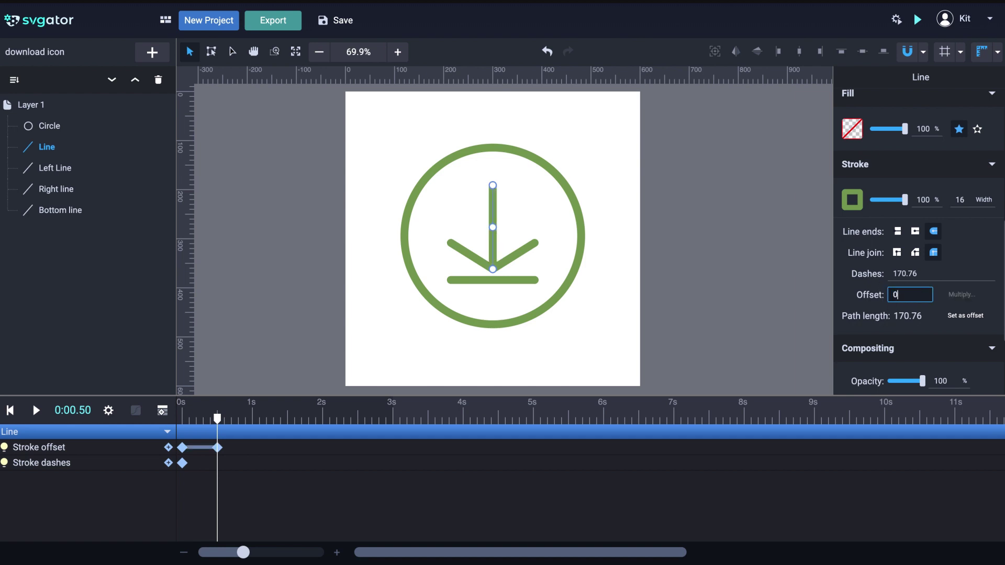
Preview the Line's draw-in animation from the start, with the whole arrow in view.
left_click(182, 419)
key("space")
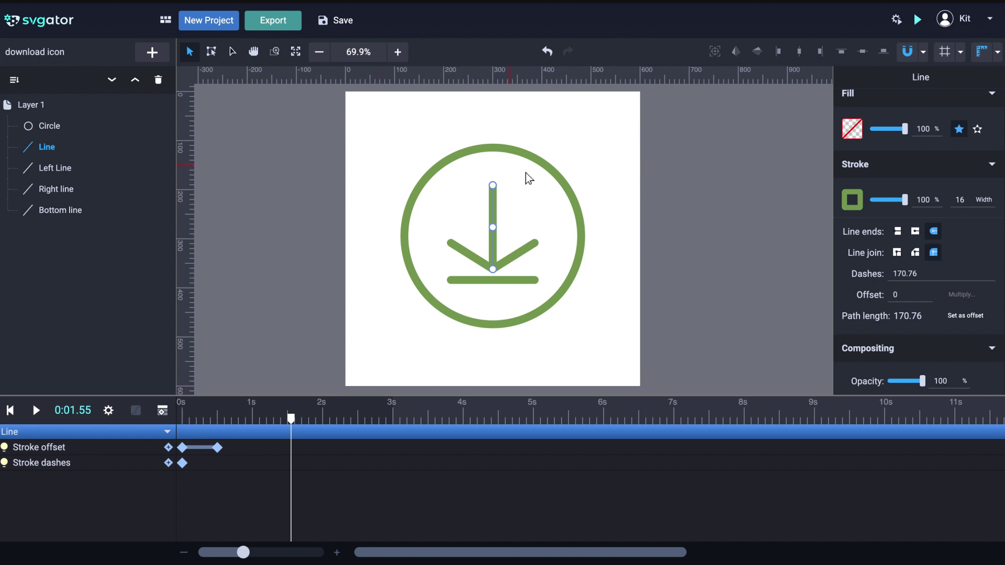
scroll(498, 196, "up", 5)
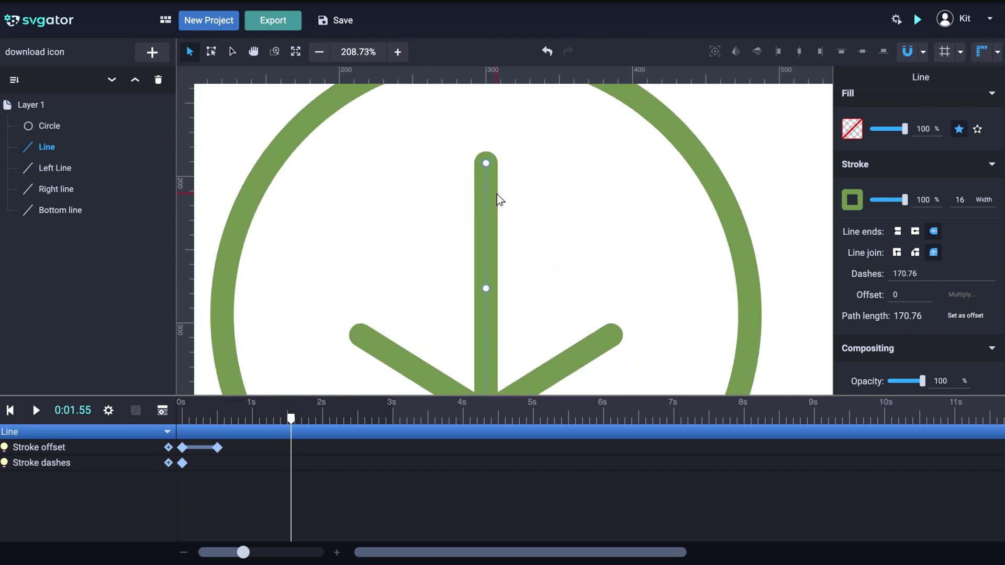
left_click_drag(521, 245, 535, 189)
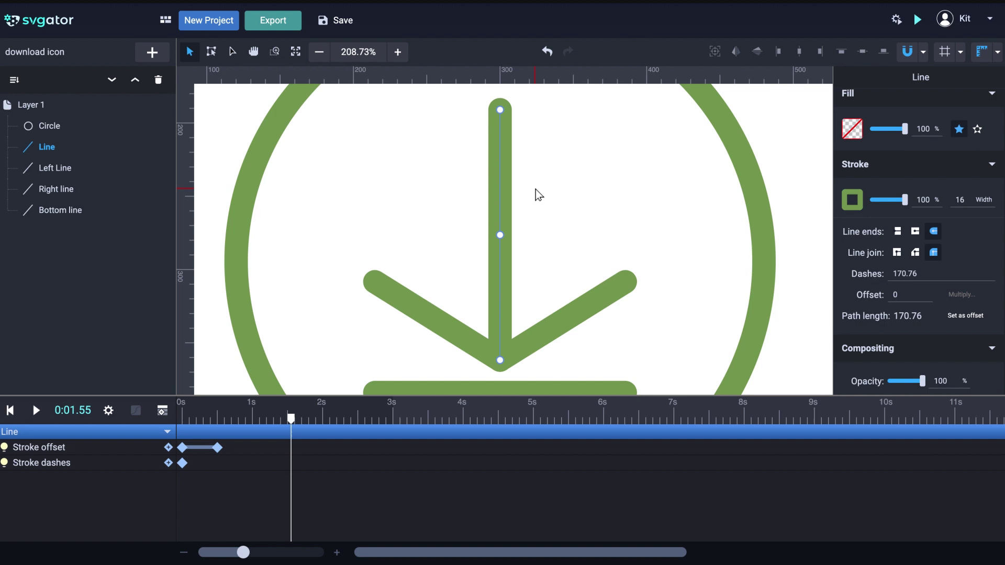
Swap the Line's endpoint nodes so the shaft draws from the top downward.
left_click(234, 56)
mouse_move(501, 362)
left_mouse_down()
mouse_move(555, 246)
mouse_move(533, 109)
mouse_move(469, 187)
mouse_move(502, 360)
left_mouse_up()
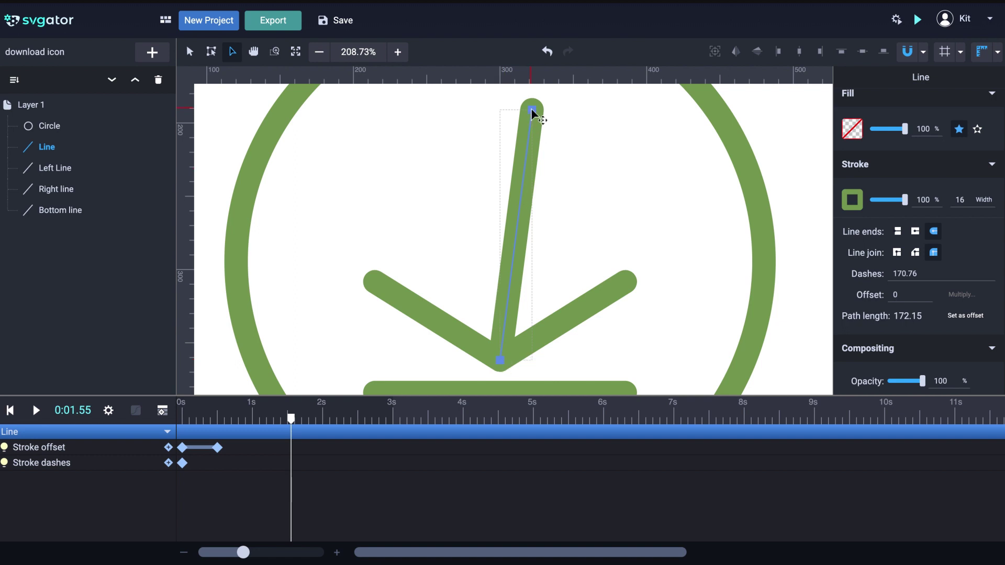
left_click_drag(535, 111, 500, 111)
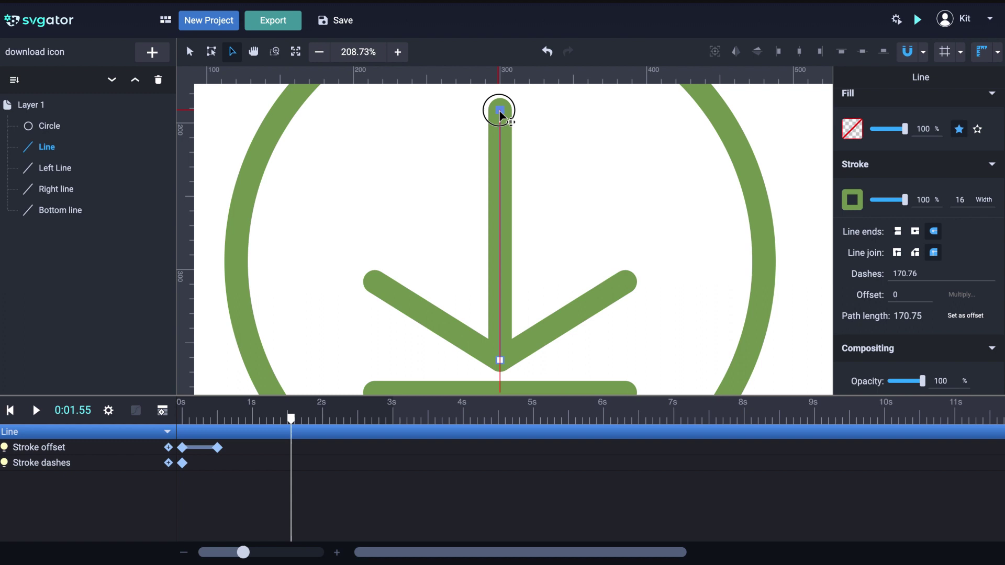
left_click_drag(500, 112, 500, 112)
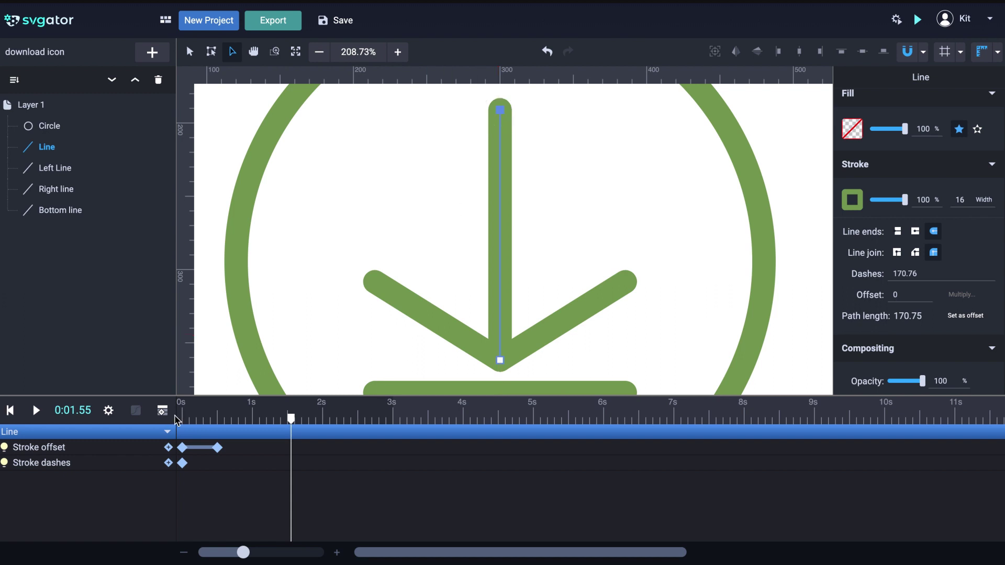
Replay the preview from the start, then set the playhead to 0.4s.
left_click(186, 423)
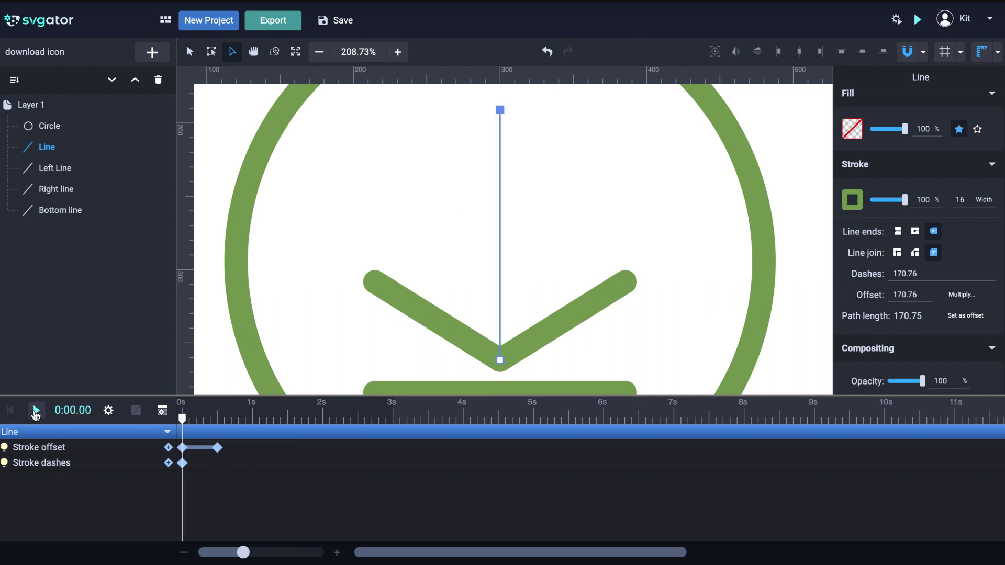
left_click(36, 411)
left_click(36, 411)
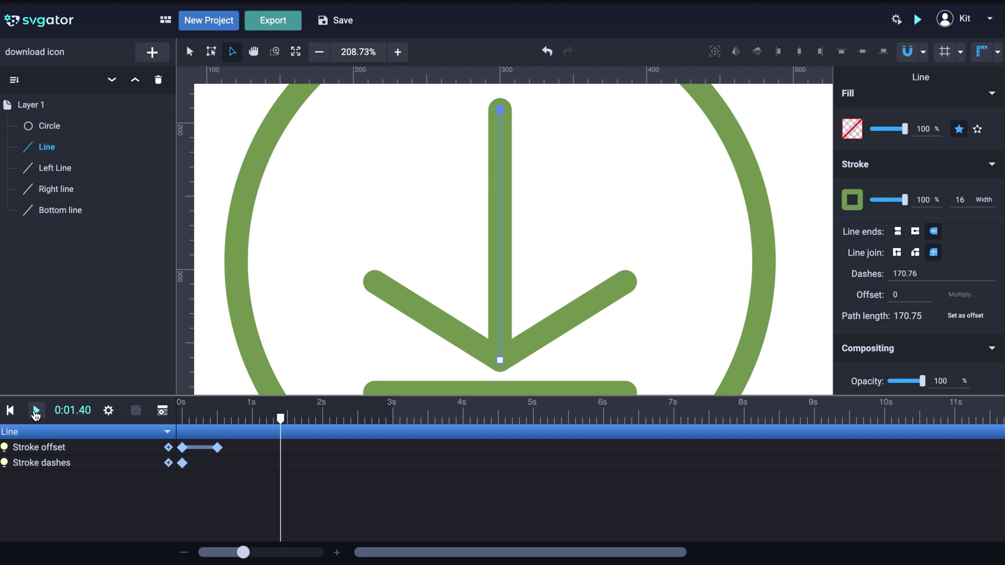
scroll(467, 246, "down", 5)
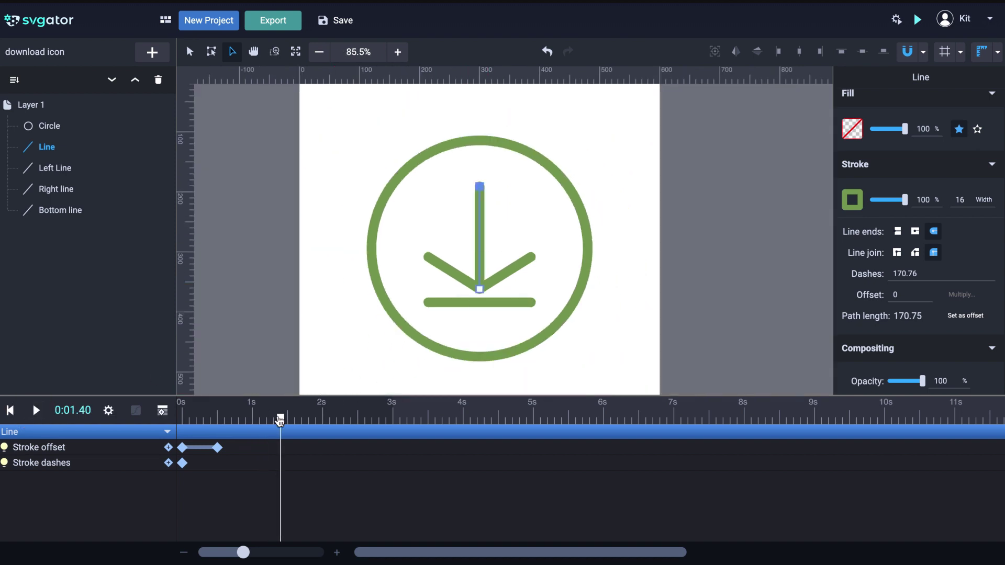
left_click(213, 418)
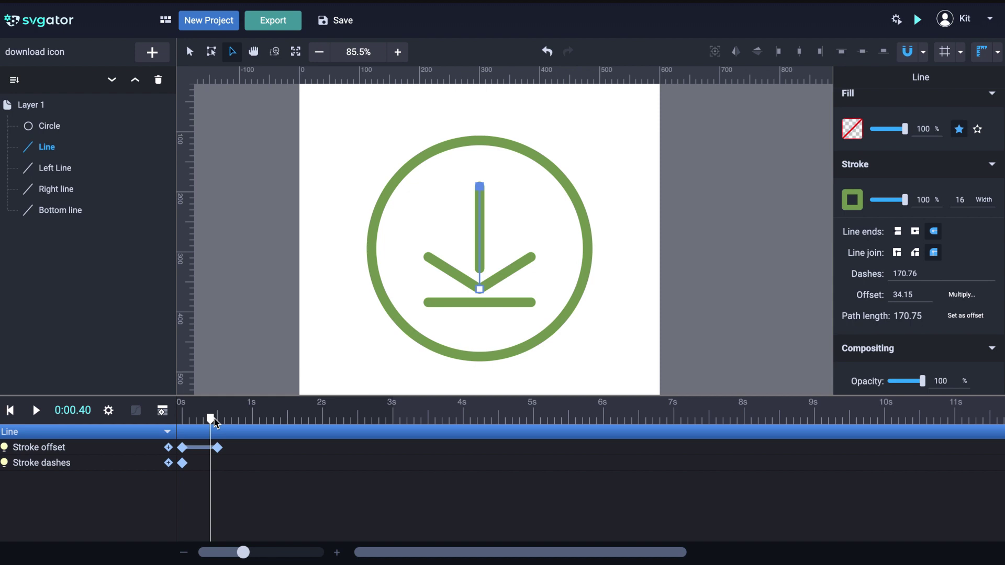
Select the Left Line and add Stroke dashes and Stroke offset animators at 0.4s.
left_click(450, 269)
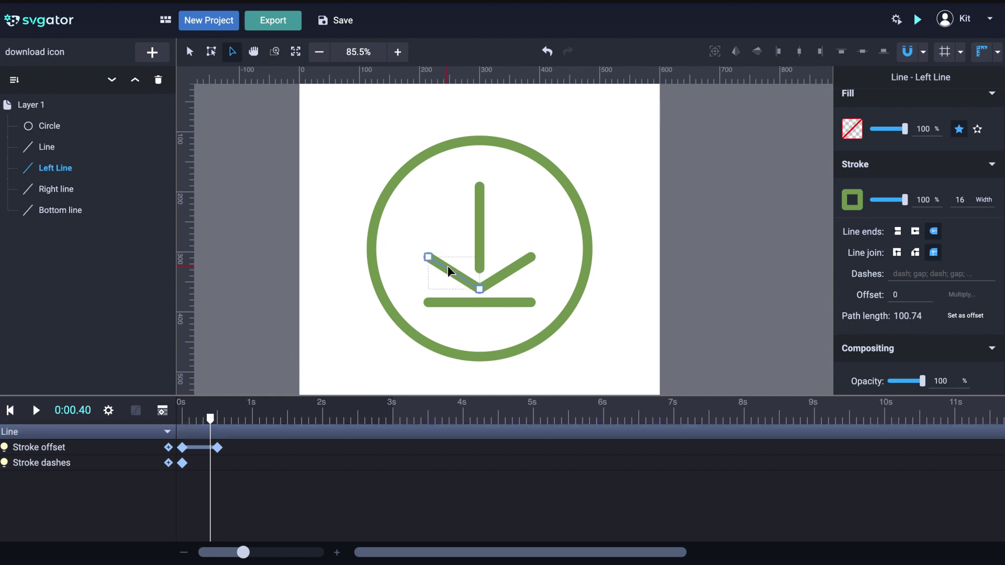
left_click(163, 415)
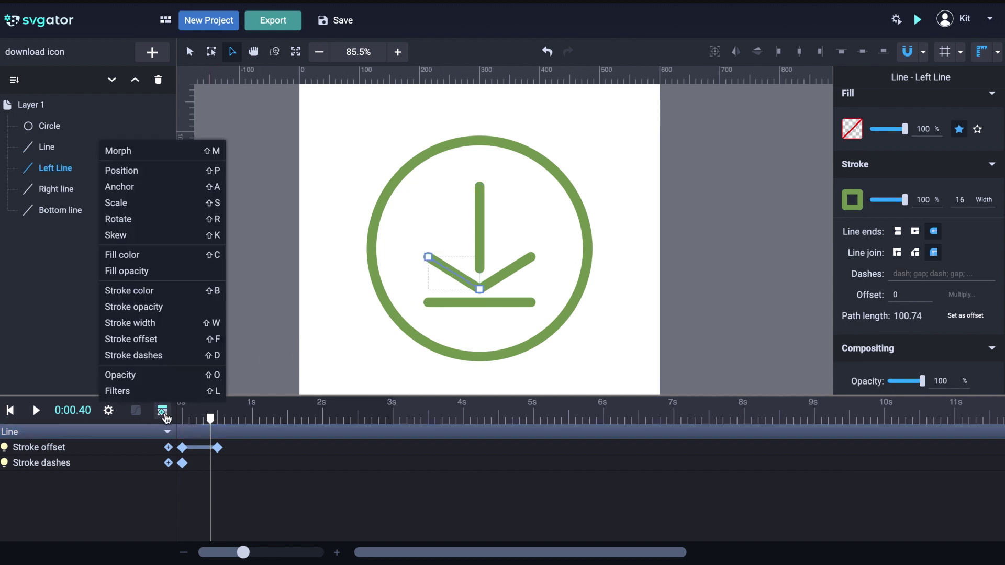
left_click(169, 361)
left_click(163, 411)
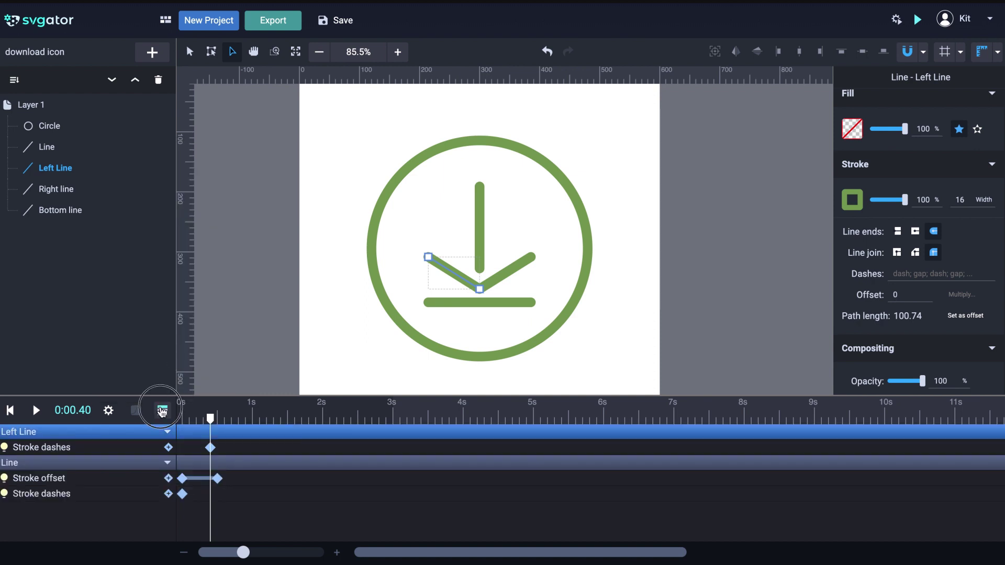
left_click(159, 355)
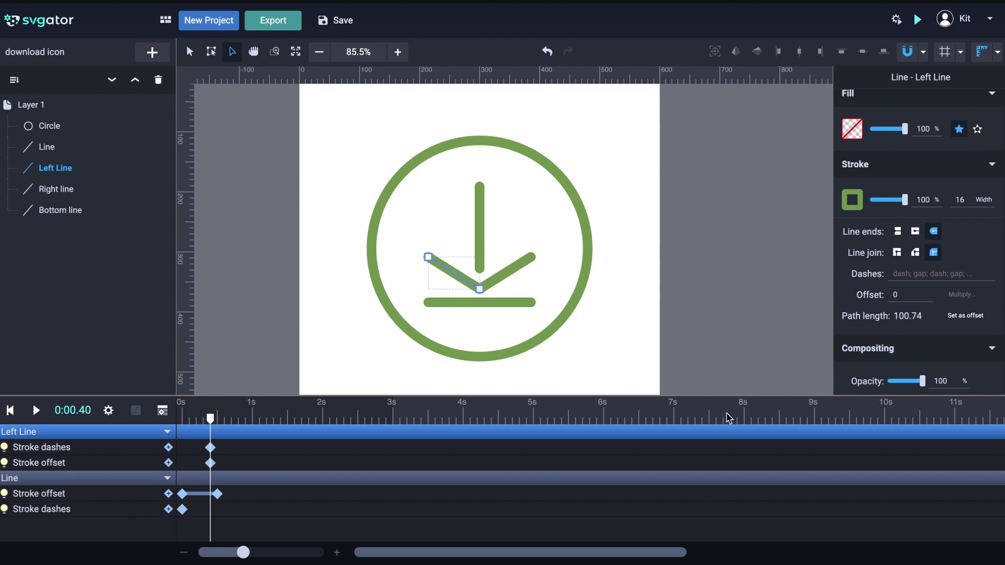
Set the Left Line's offset to its path length and its dashes to 100.74.
left_click(952, 321)
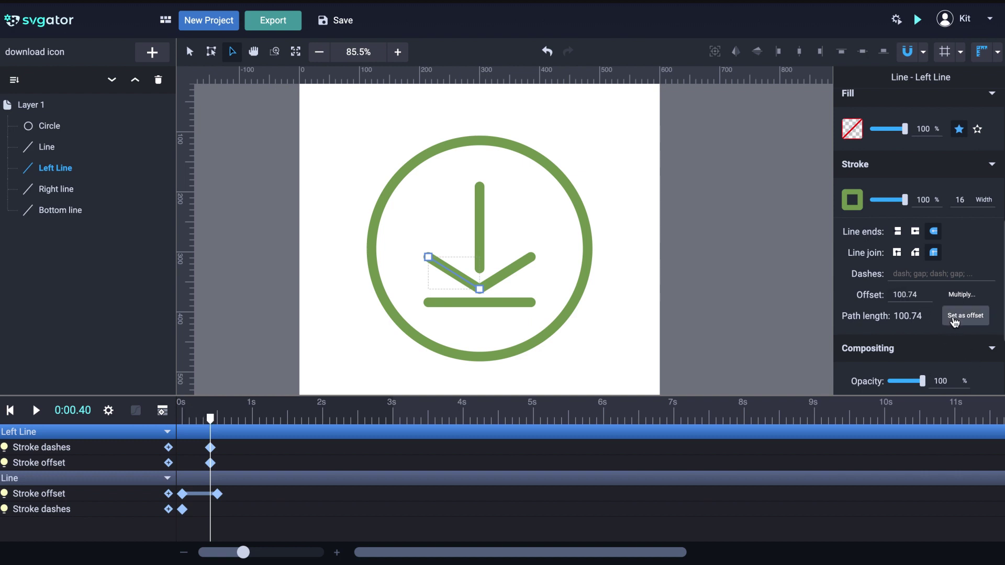
left_click(861, 295)
key("ctrl+c")
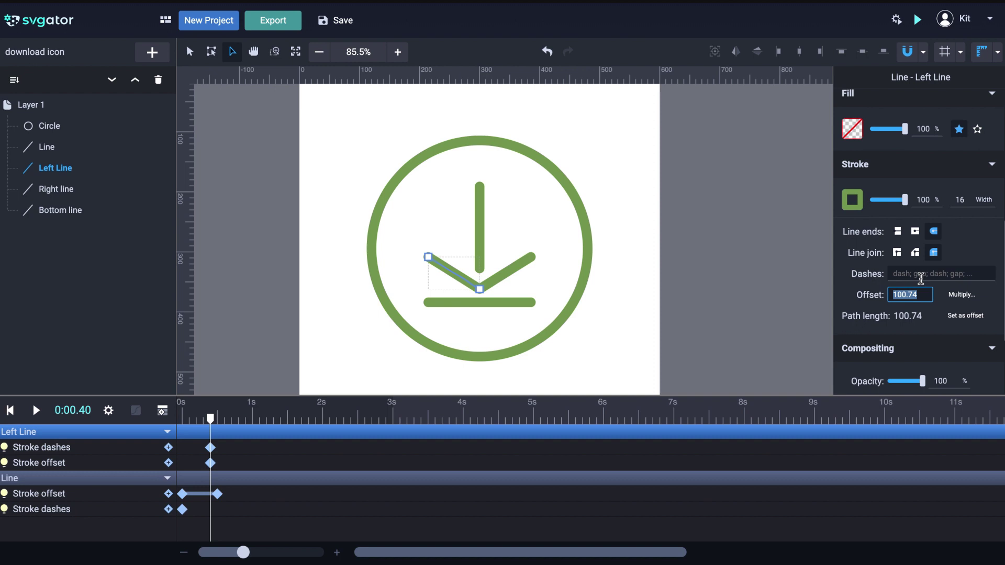
left_click(902, 274)
key("ctrl+v")
key("Return")
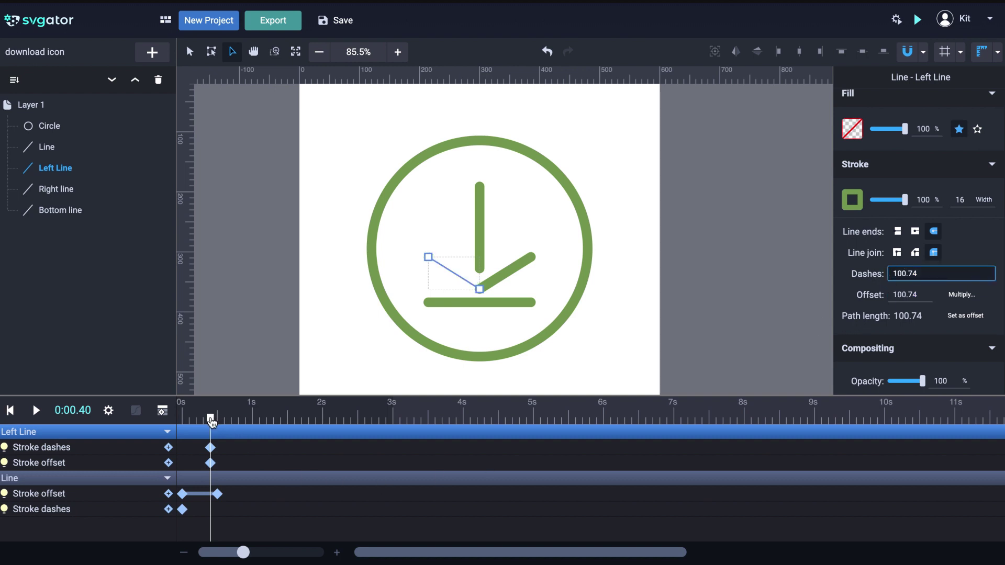
Set the Left Line's stroke offset to 0 at 0.9s and scrub to preview it.
left_click_drag(211, 417, 246, 418)
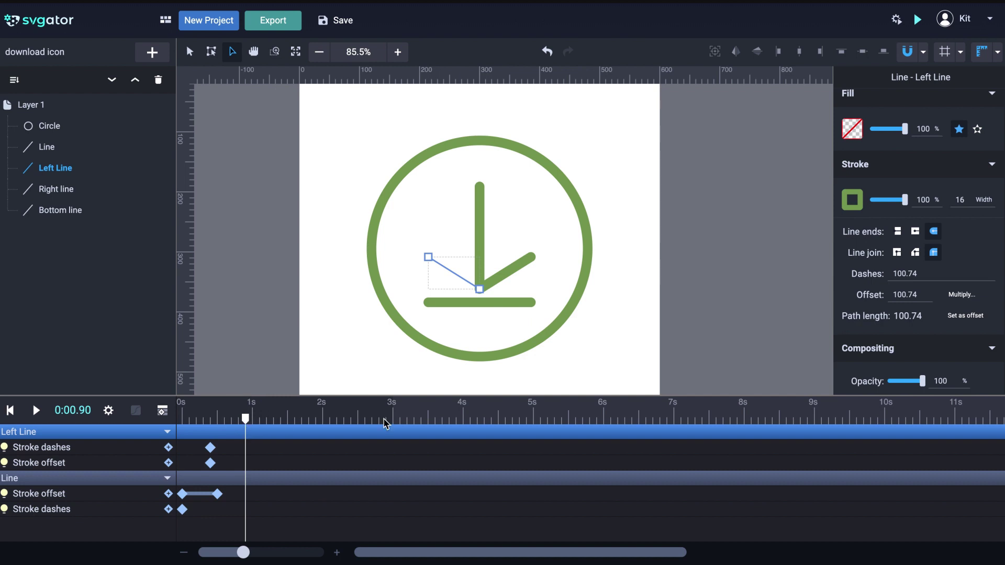
left_click(921, 273)
key("Tab")
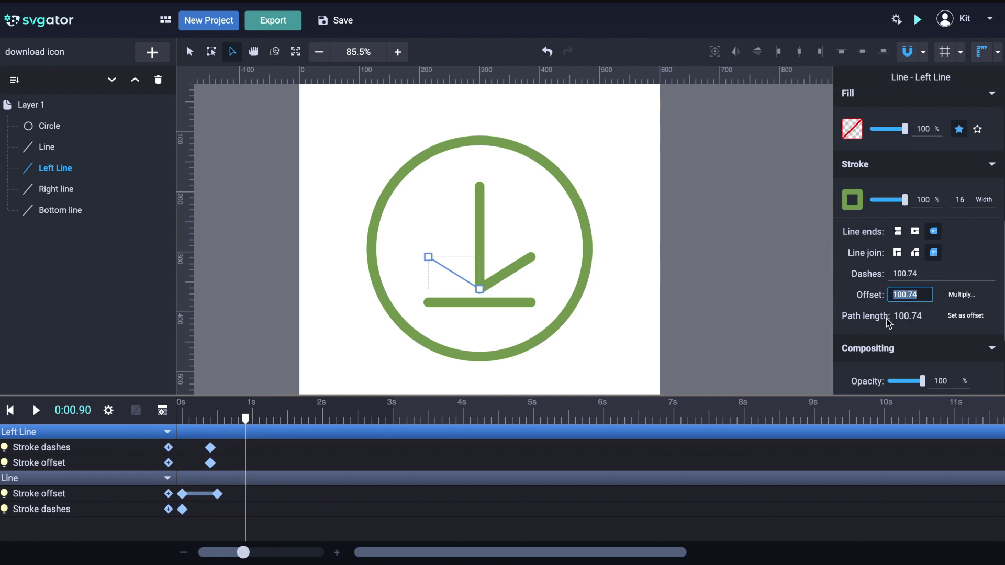
type("0")
key("Return")
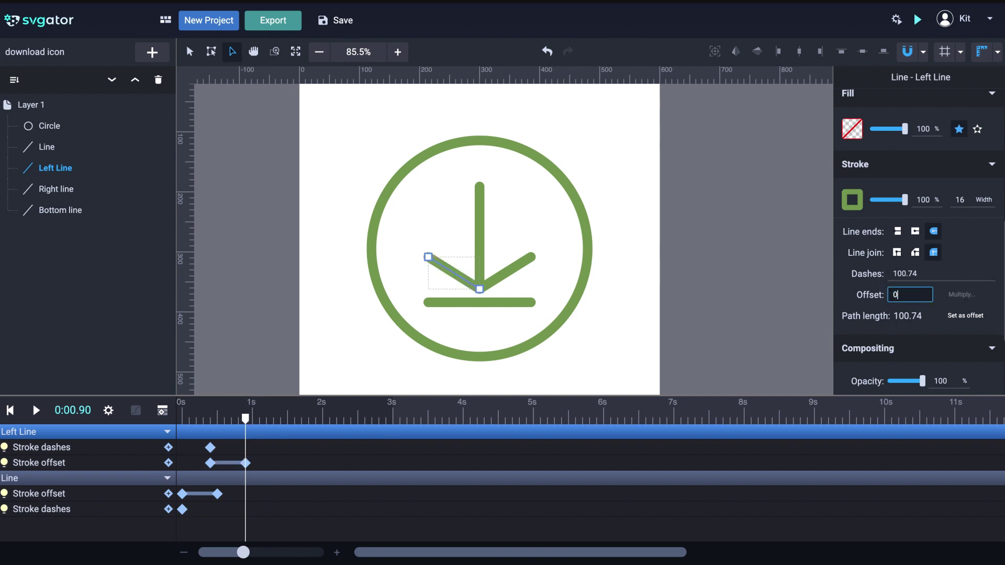
left_click(183, 421)
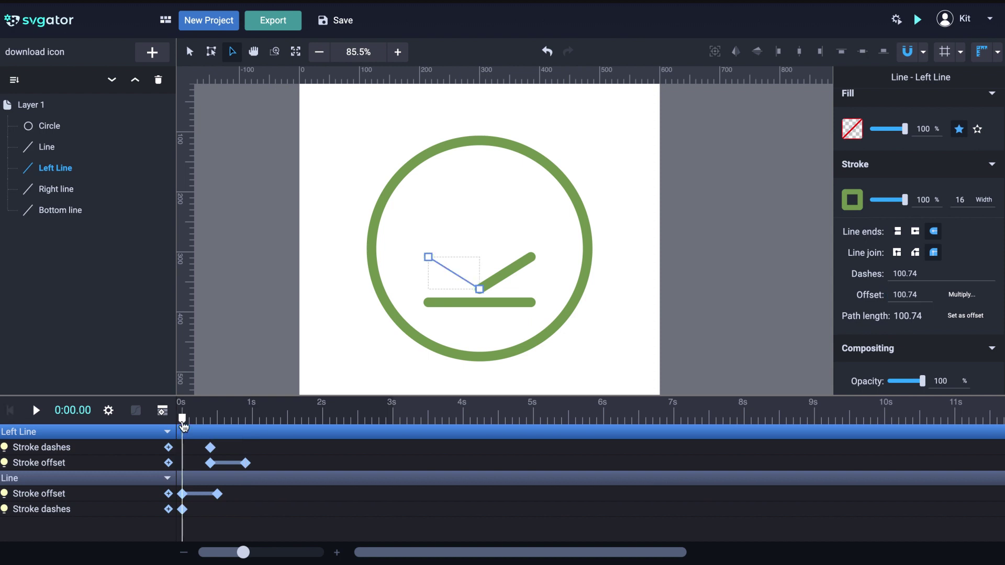
left_click_drag(183, 420, 213, 422)
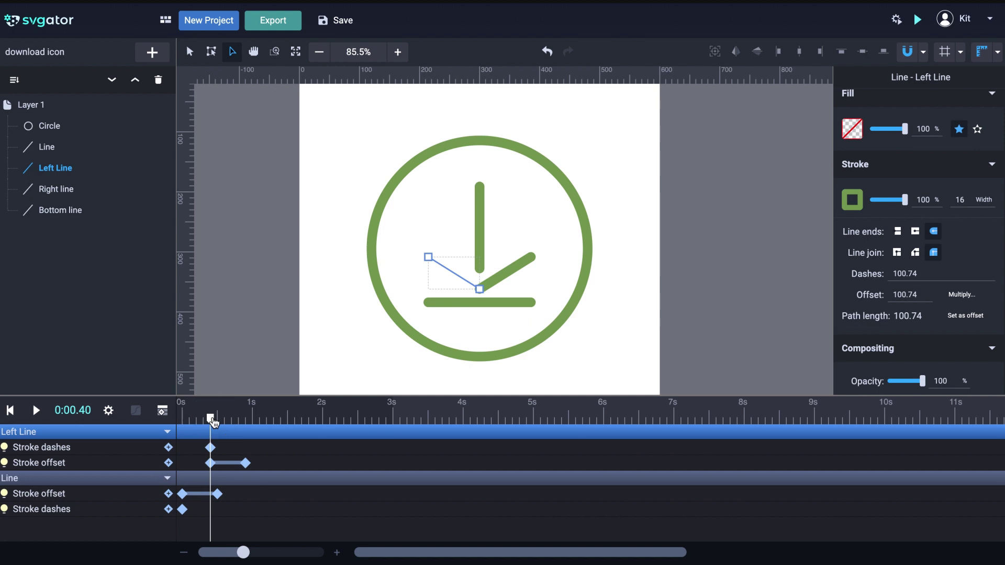
Paste the Left Line's dash and offset keyframes onto the Right line.
left_click(516, 270)
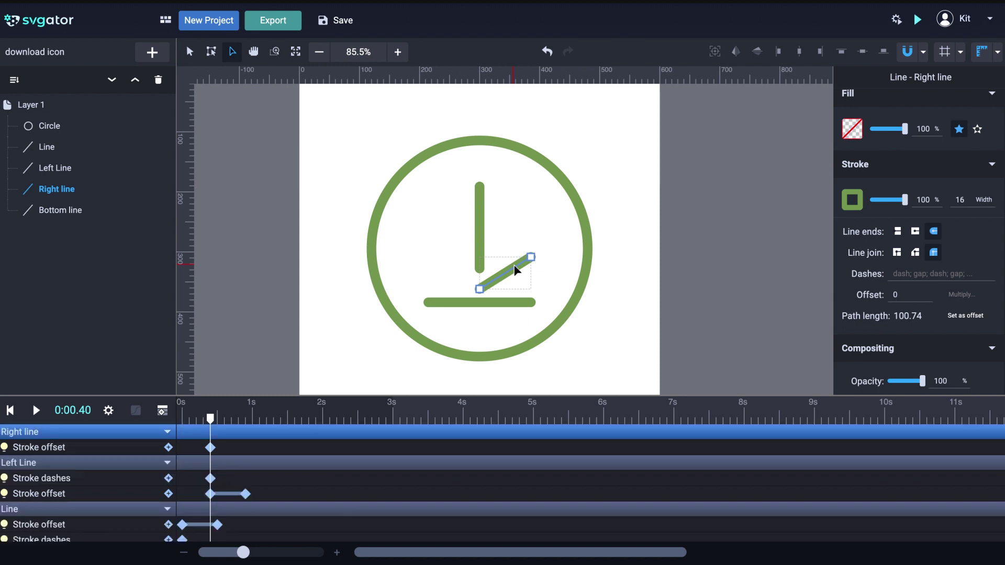
key("ctrl+v")
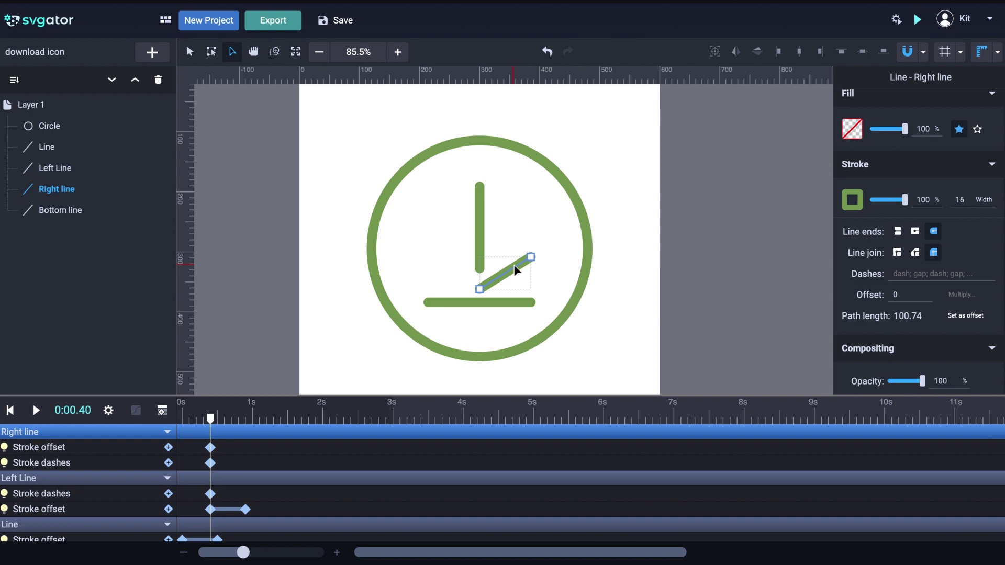
left_click(124, 496)
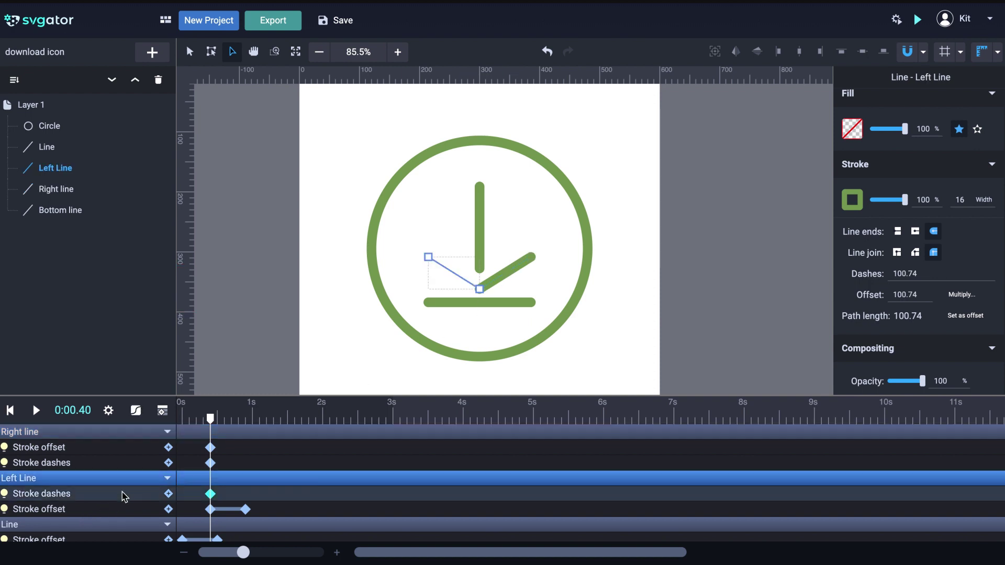
left_click(125, 512)
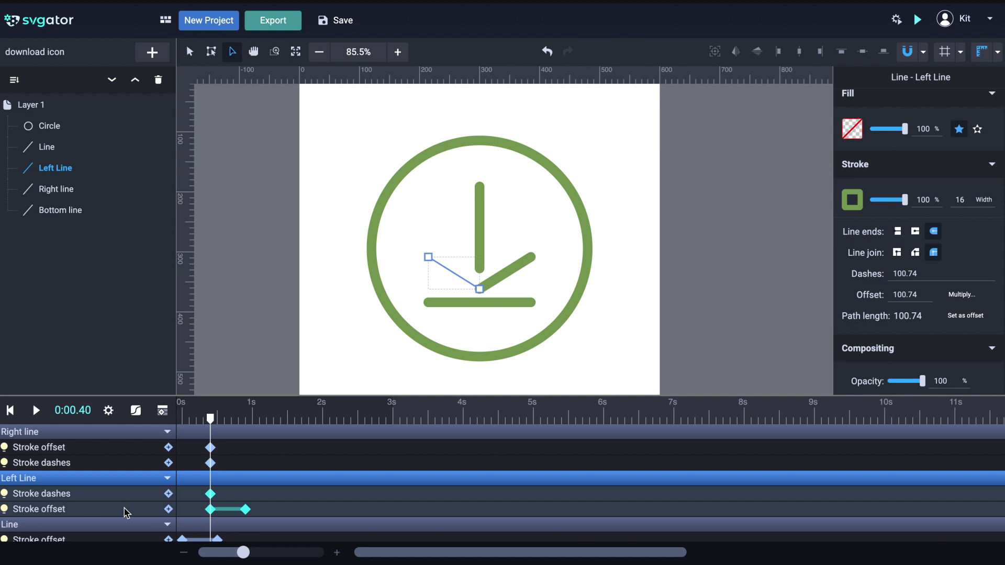
left_click(214, 434)
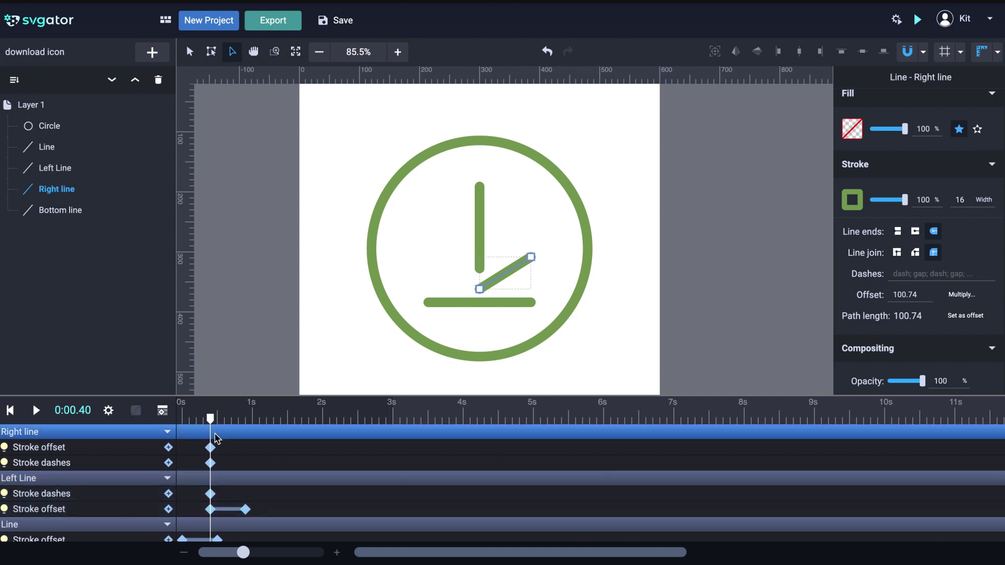
key("ctrl+v")
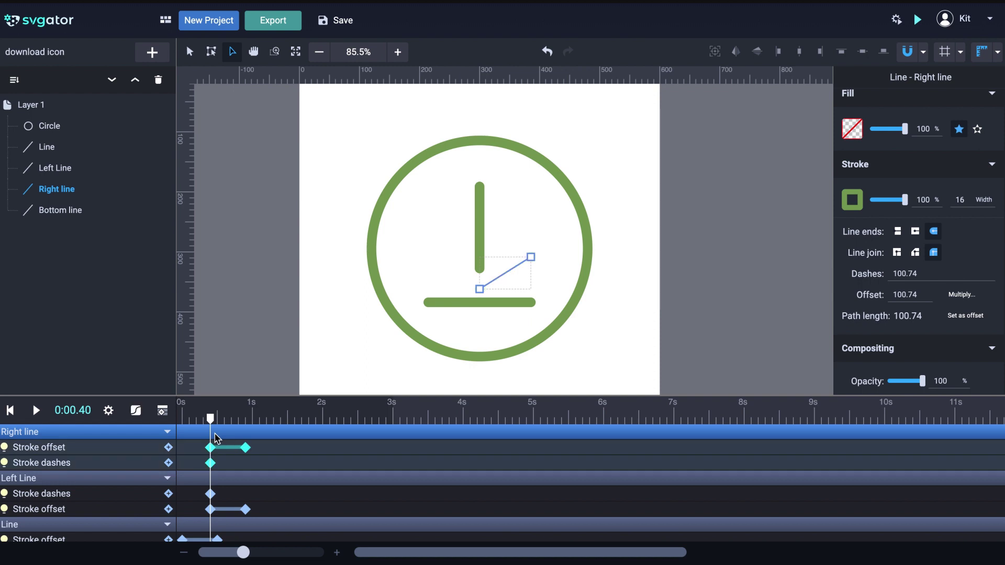
Preview the animation from the start, then set the playhead to 0.6s.
left_click_drag(210, 418, 183, 416)
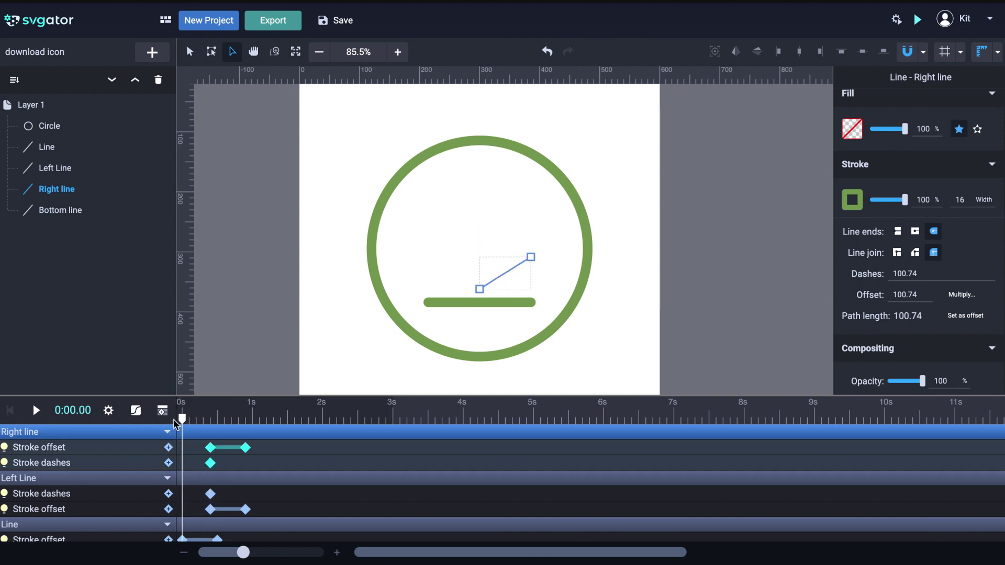
key("space")
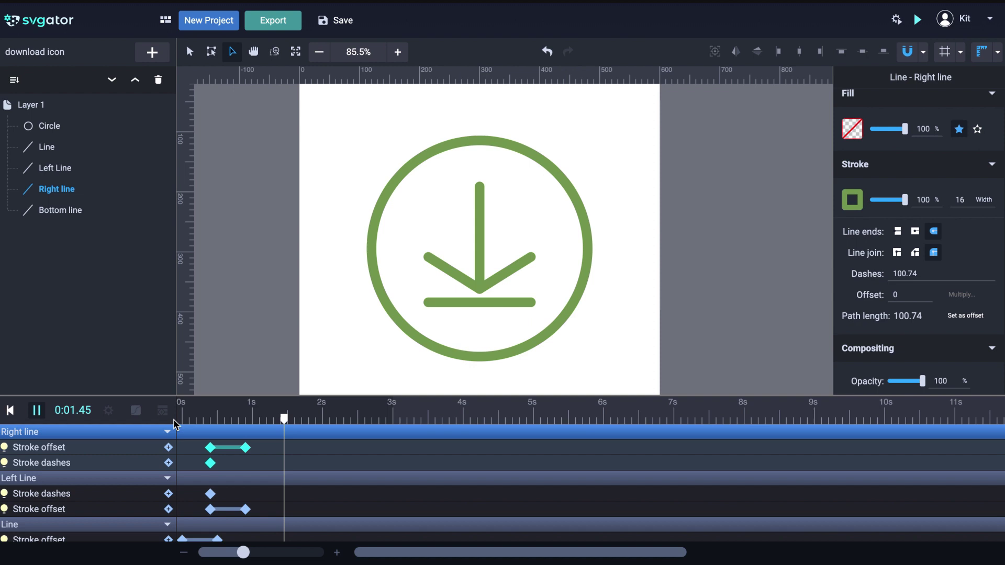
key("space")
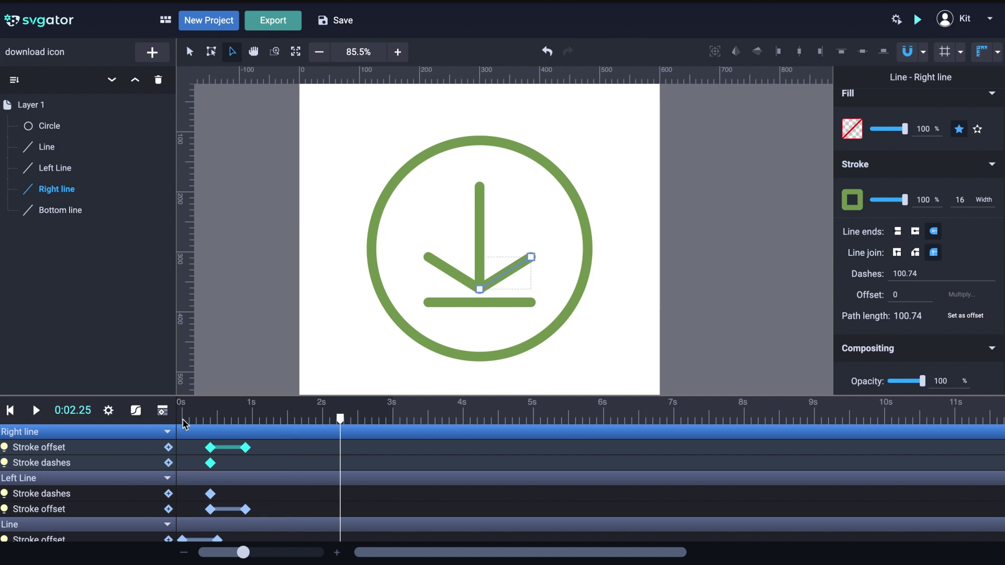
left_click(227, 421)
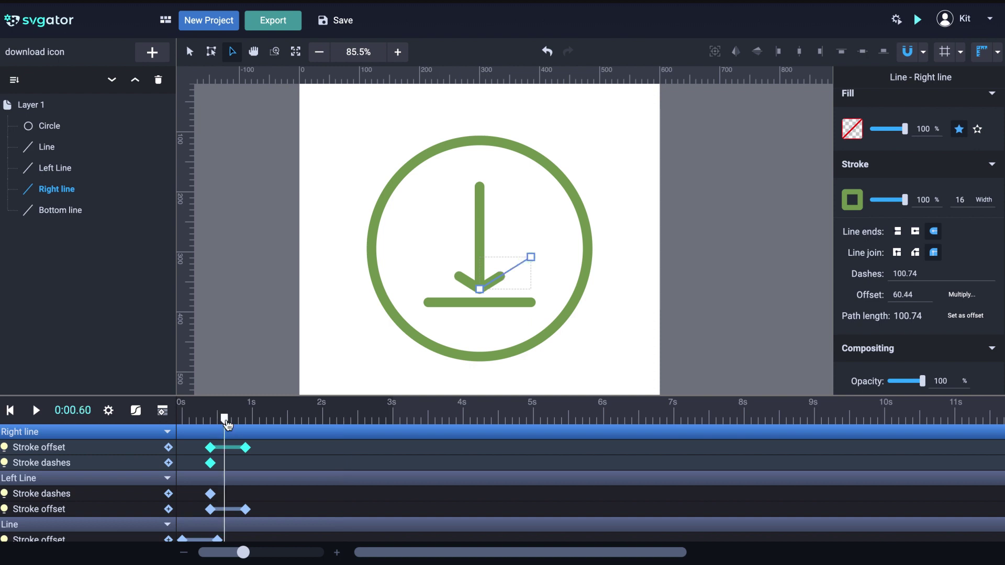
At 0.6s, set the Bottom line's offset and dashes to its 170.76 path length.
left_click(479, 303)
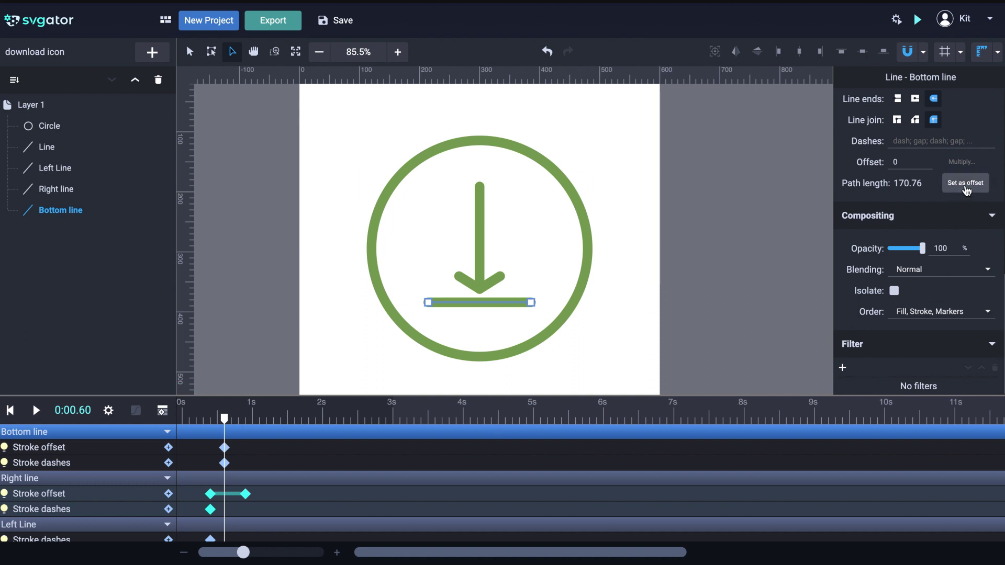
left_click(966, 186)
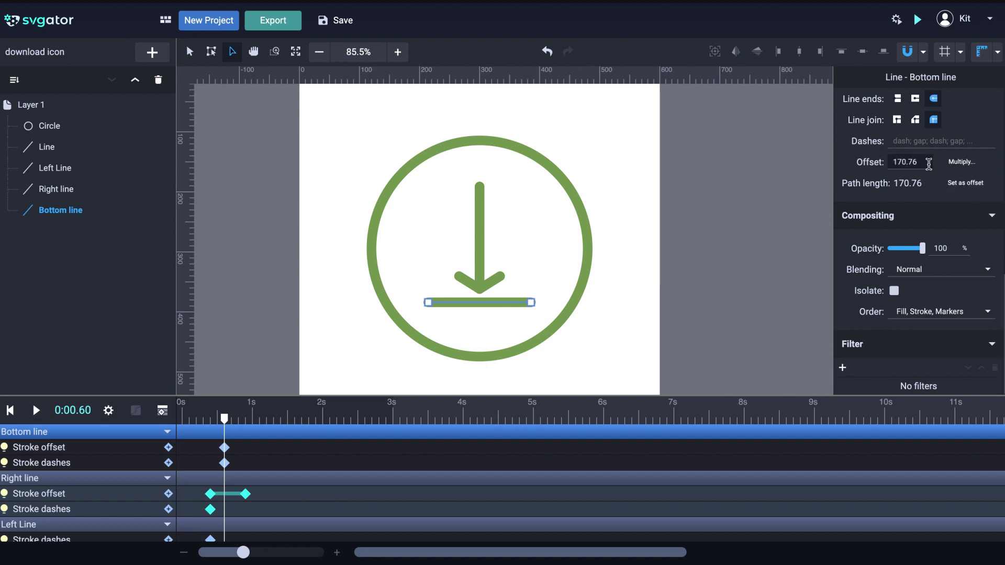
left_click(901, 162)
key("ctrl+c")
left_click(903, 141)
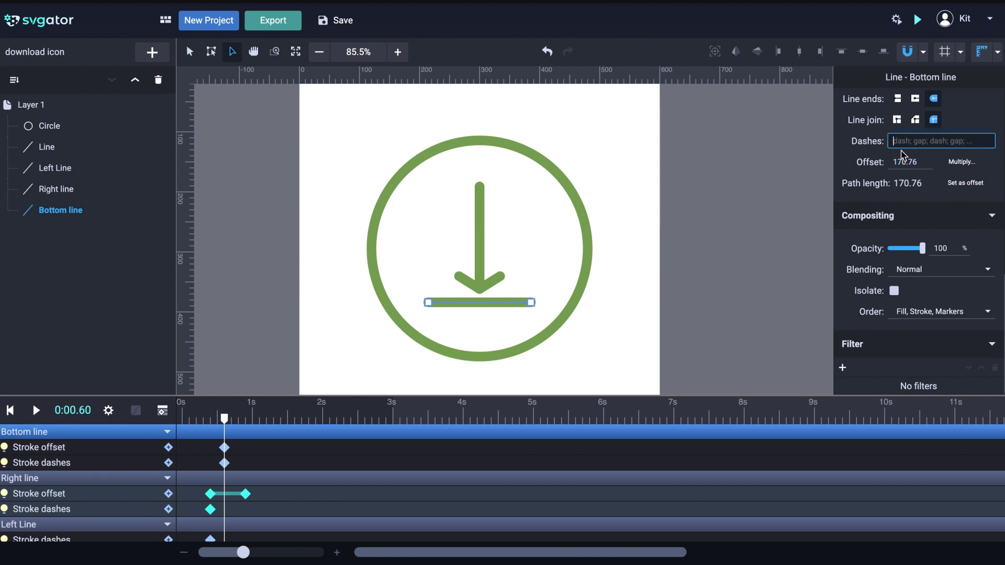
key("ctrl+v")
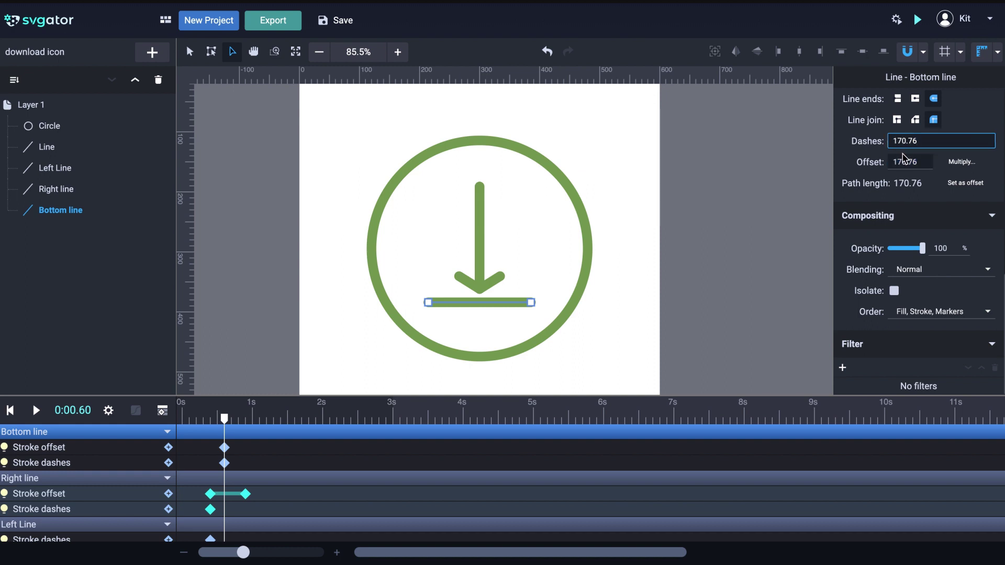
key("Return")
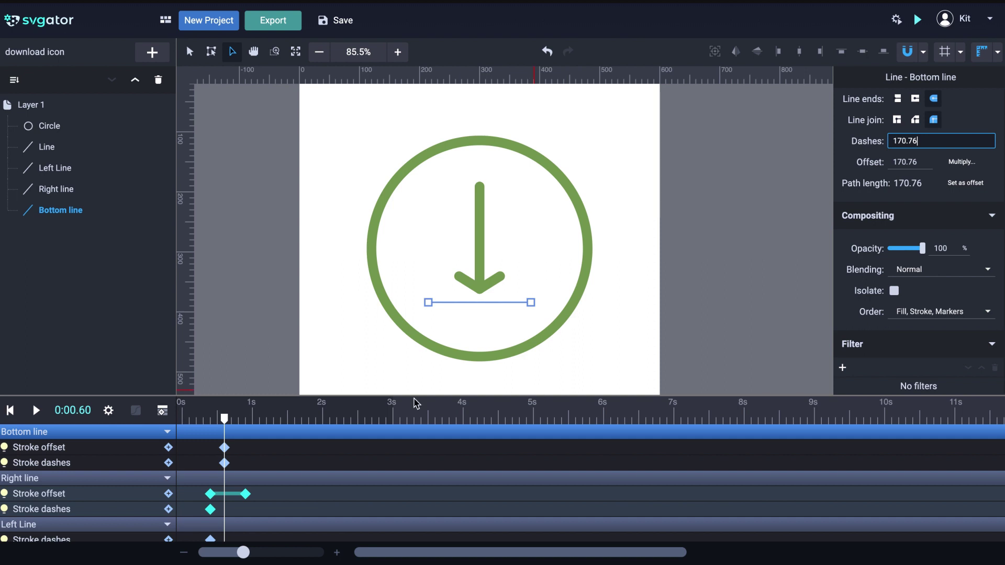
At 0.8s, enter 0 as the Bottom line's stroke offset.
left_click_drag(224, 419, 242, 423)
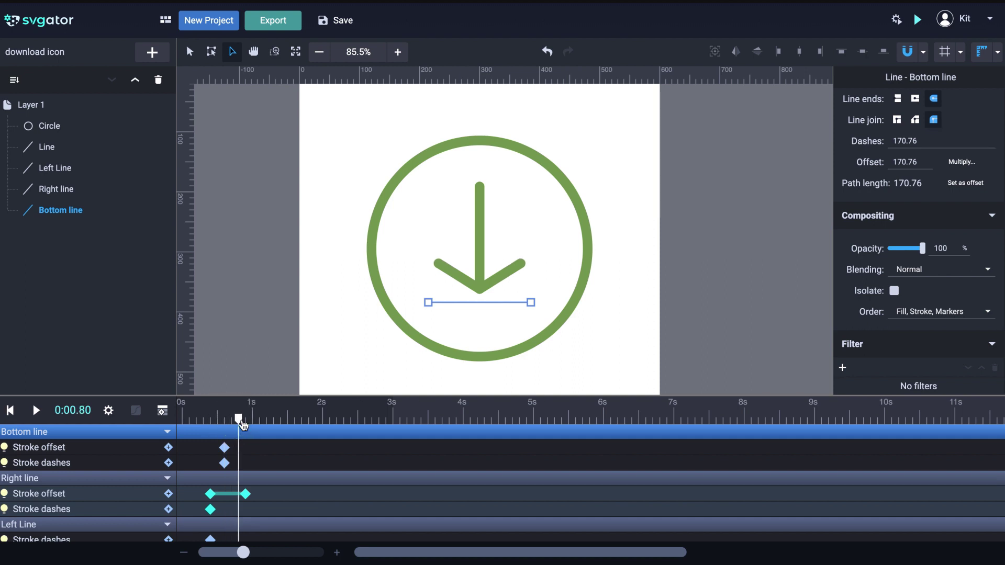
left_click(894, 163)
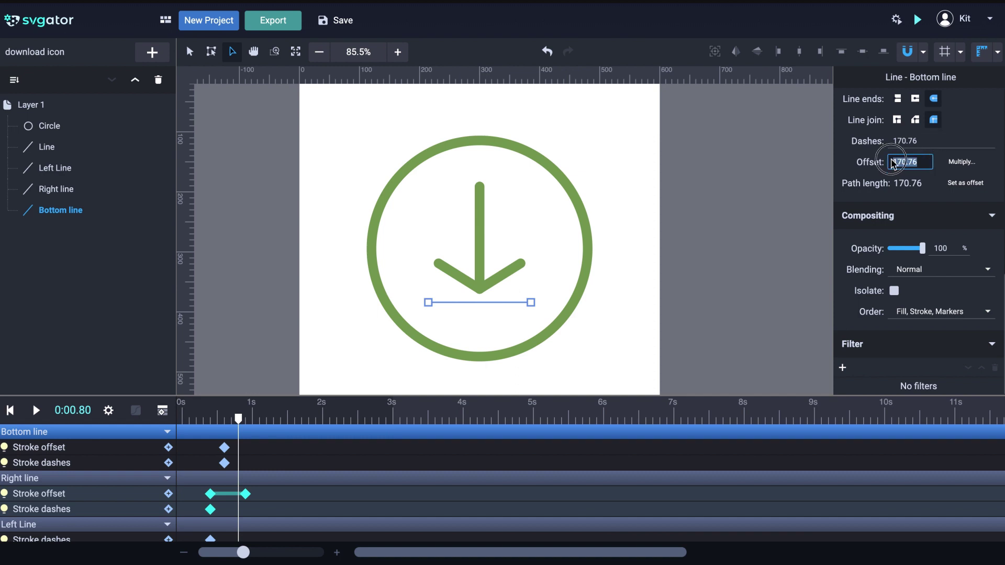
type("0")
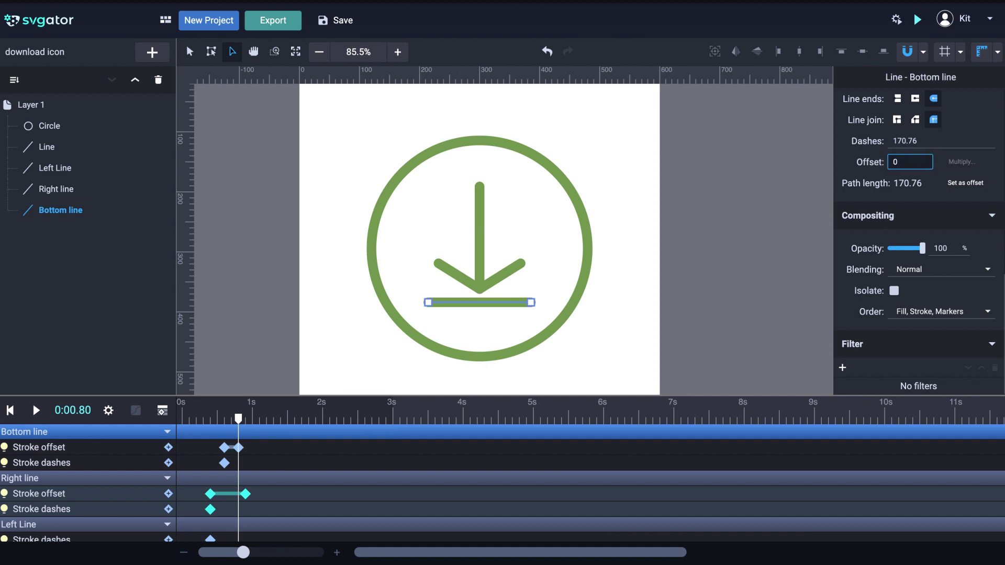
Move the Bottom line's closing offset keyframe to 0.9s, then enlarge the timeline panel.
left_click(185, 422)
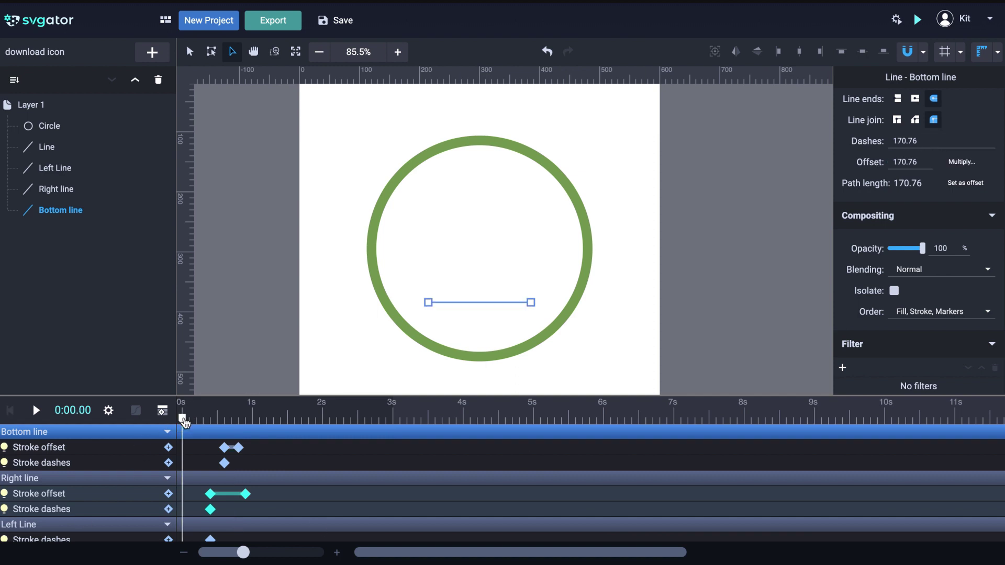
key("space")
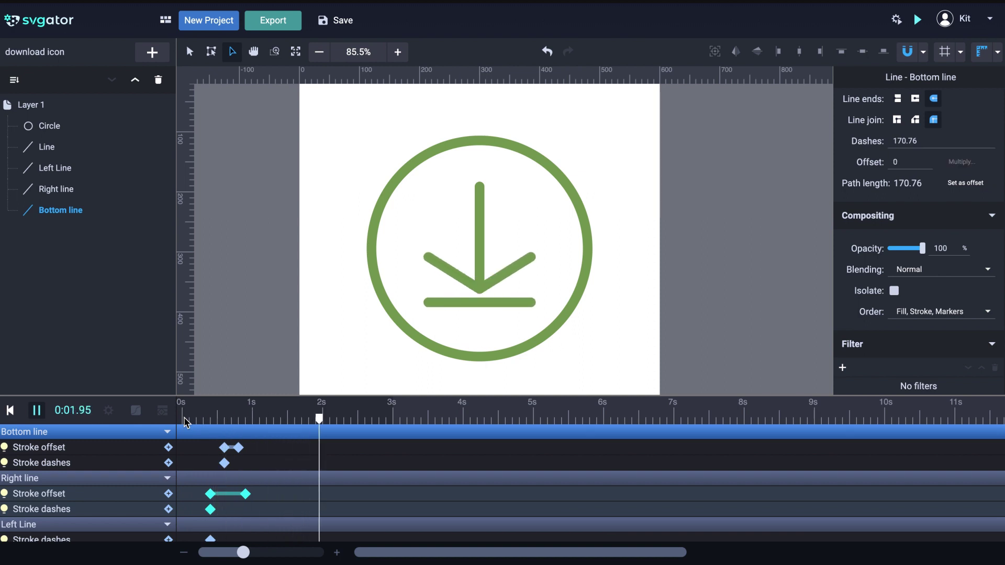
key("space")
left_click_drag(239, 449, 246, 449)
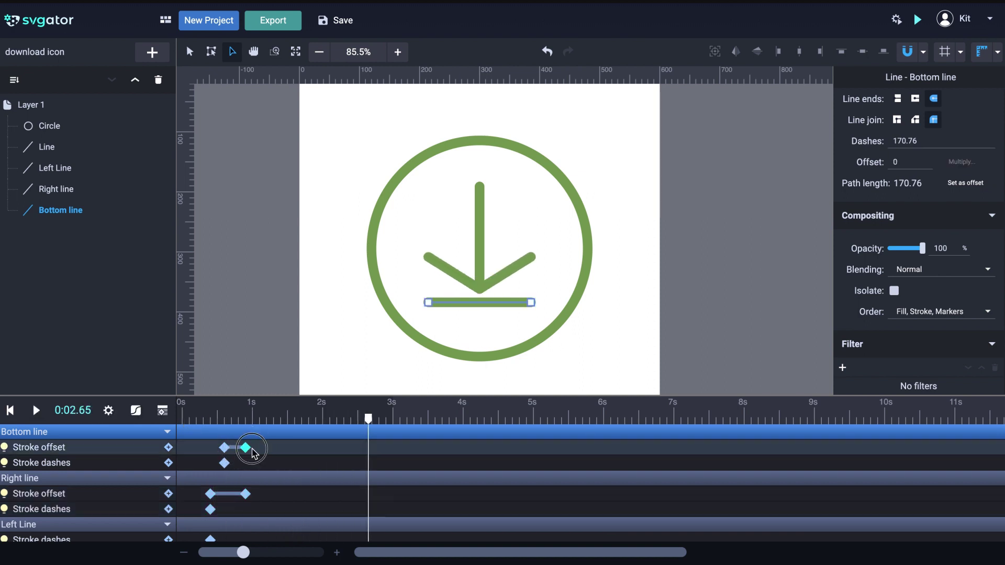
left_click(184, 422)
key("space")
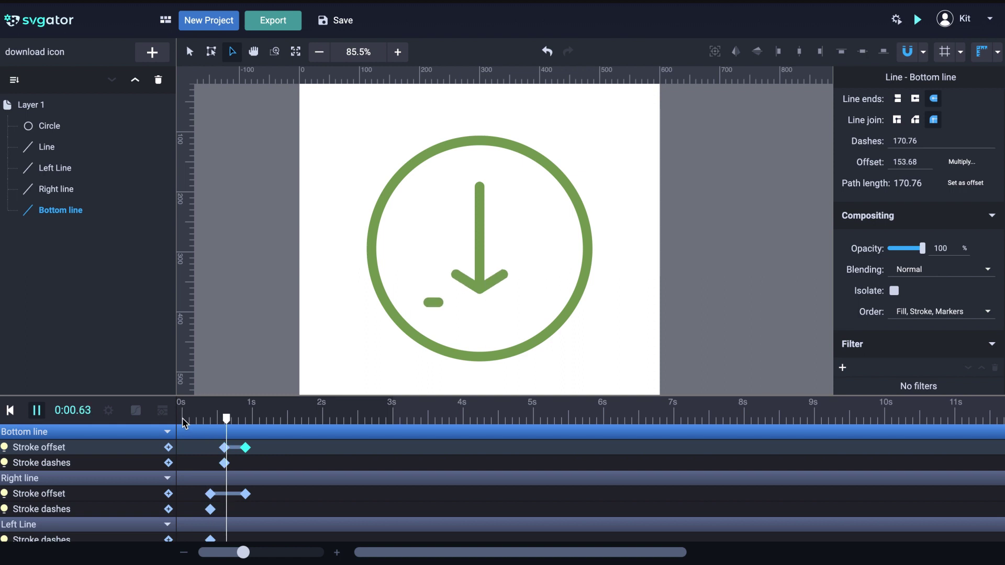
key("space")
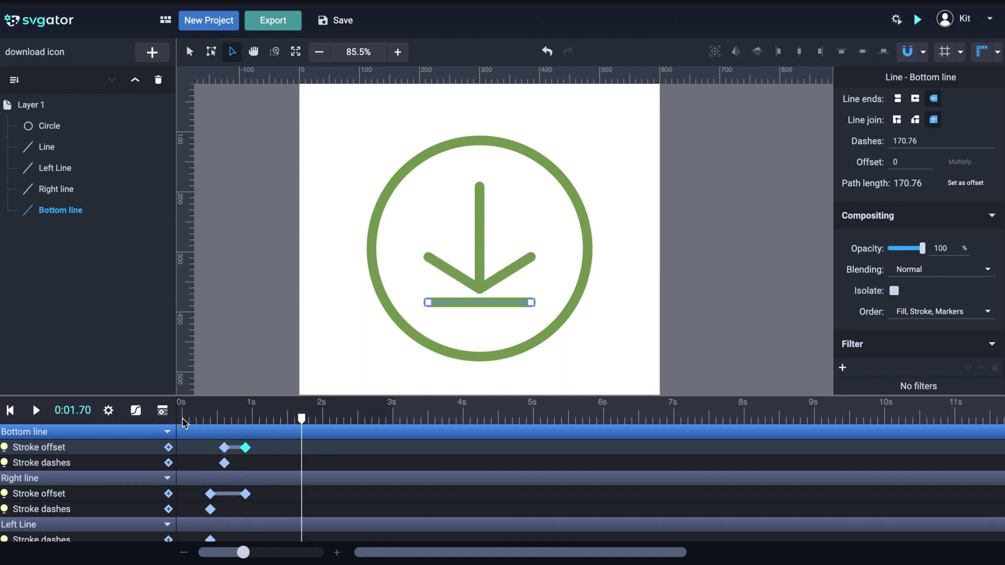
left_click(184, 423)
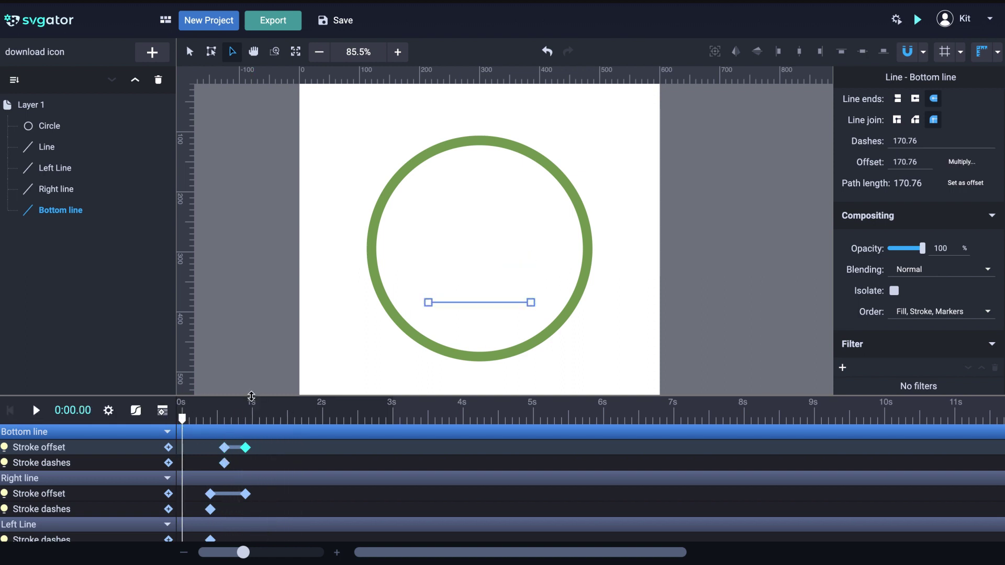
left_click_drag(251, 397, 251, 323)
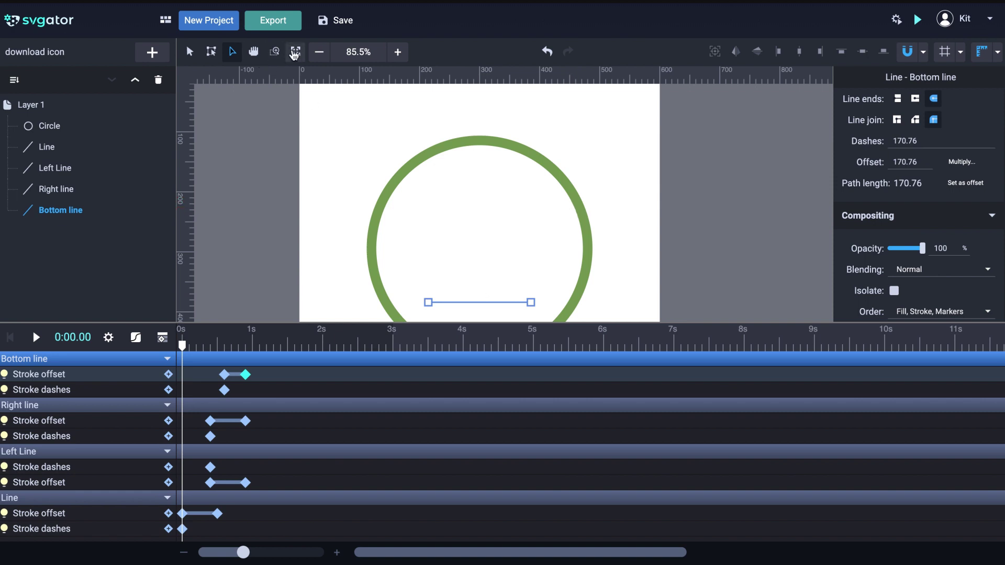
Fit the artboard to the screen, select the circle, and paste stroke keyframes onto it.
left_click(295, 51)
left_click(595, 197)
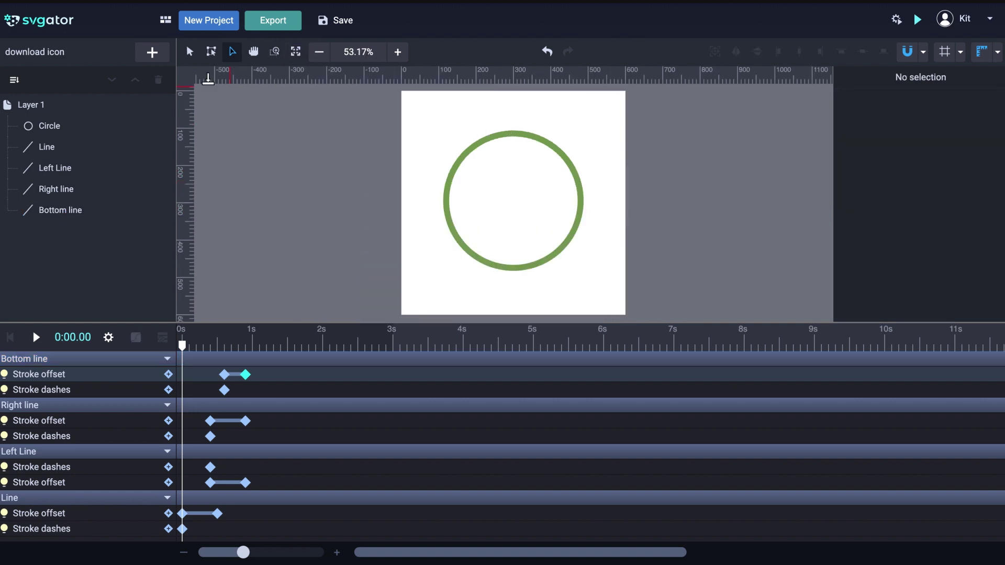
left_click(190, 53)
left_click(462, 160)
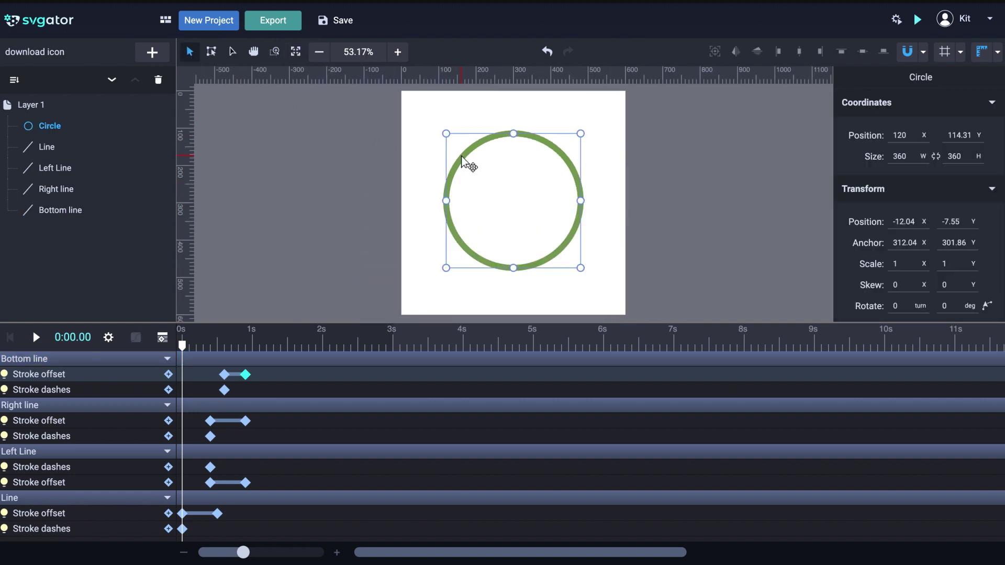
key("ctrl+v")
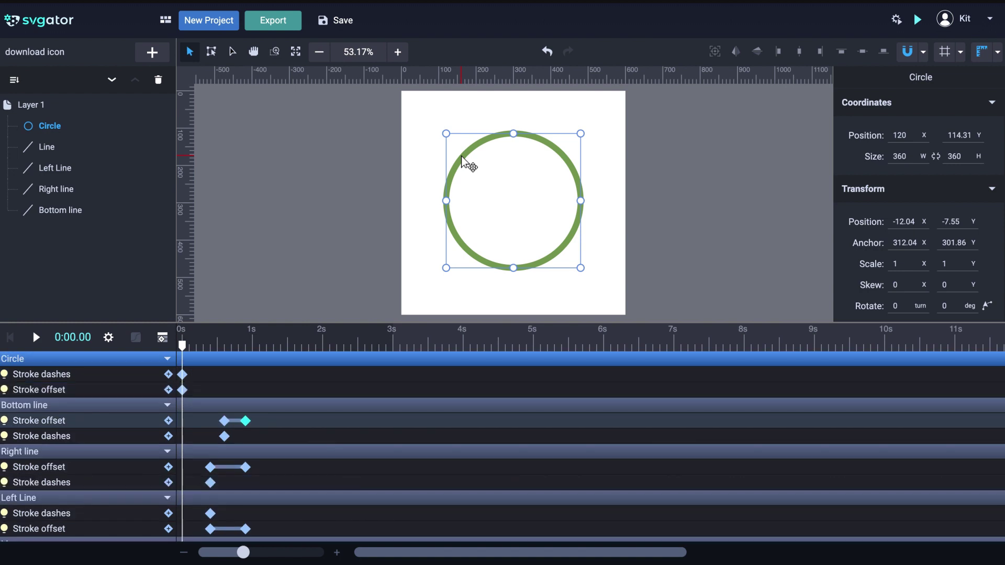
Set the circle's offset and dashes to its 1130.97 path length.
scroll(915, 236, "down", 5)
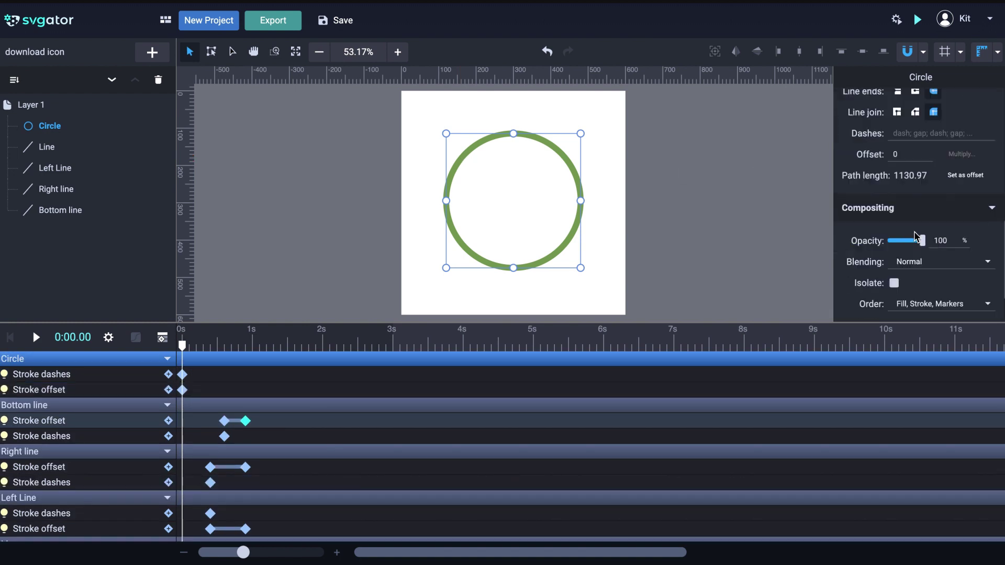
left_click(965, 175)
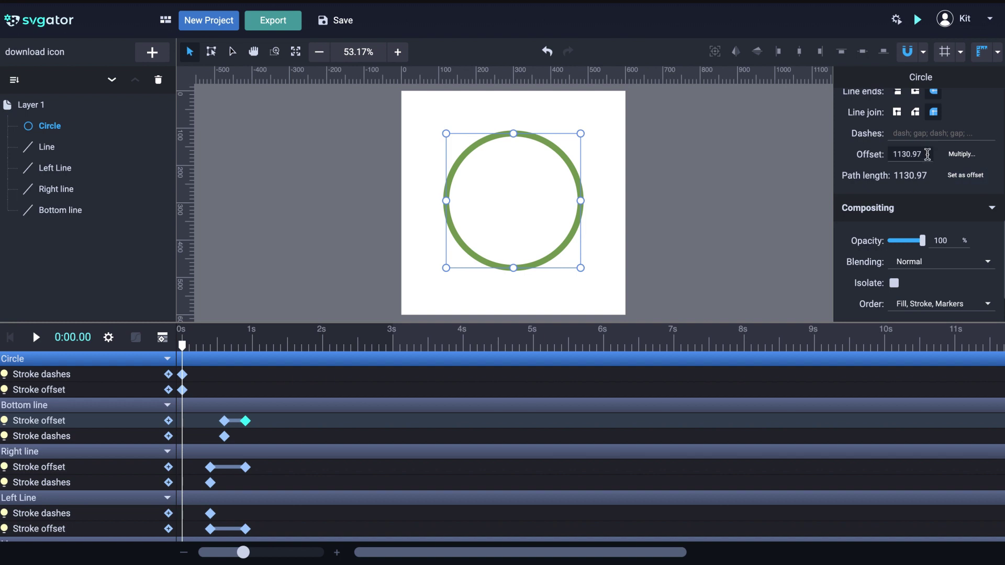
double_click(890, 156)
key("ctrl+c")
left_click(901, 133)
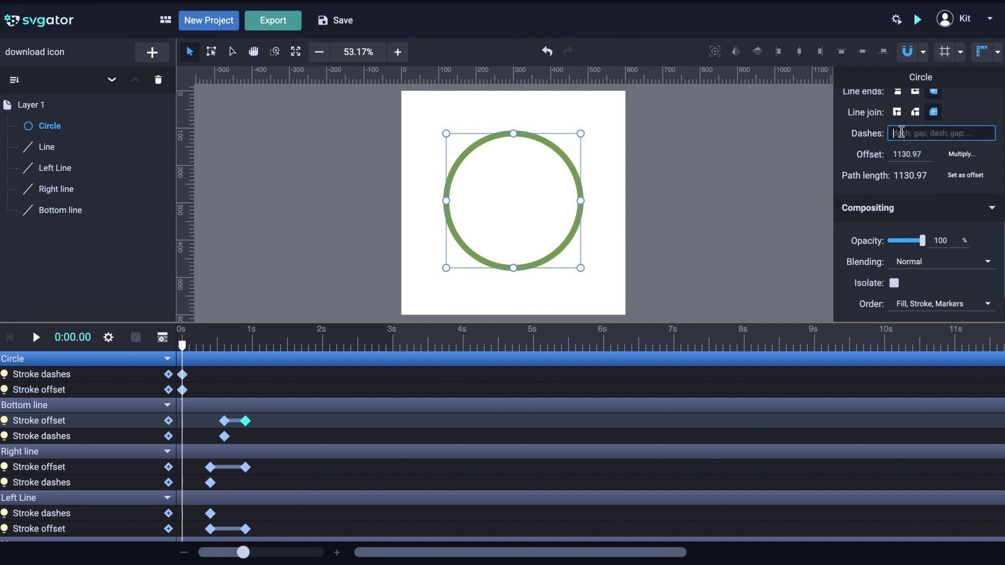
key("ctrl+v")
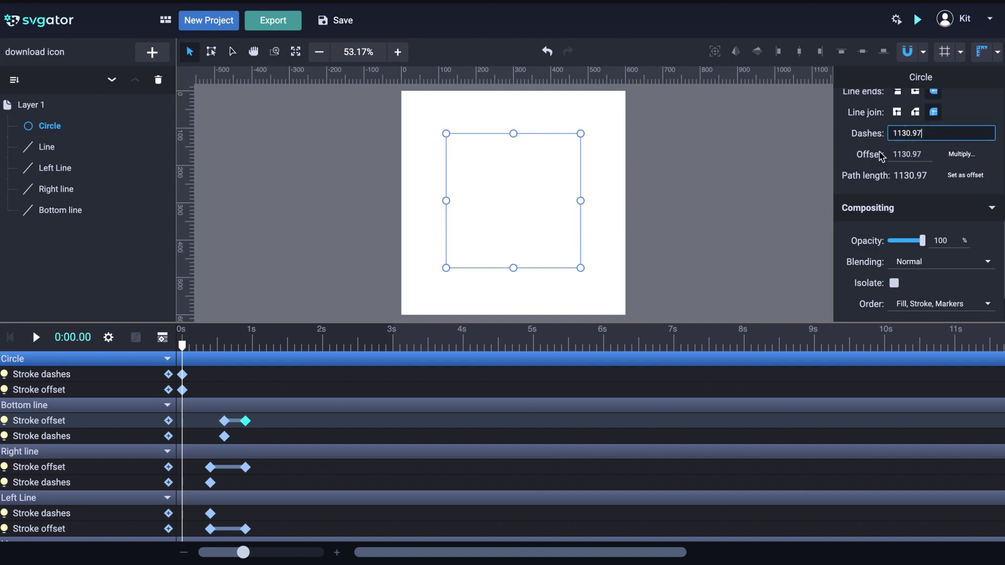
At 0.9s, enter 0 as the circle's stroke offset.
left_click_drag(183, 345, 253, 350)
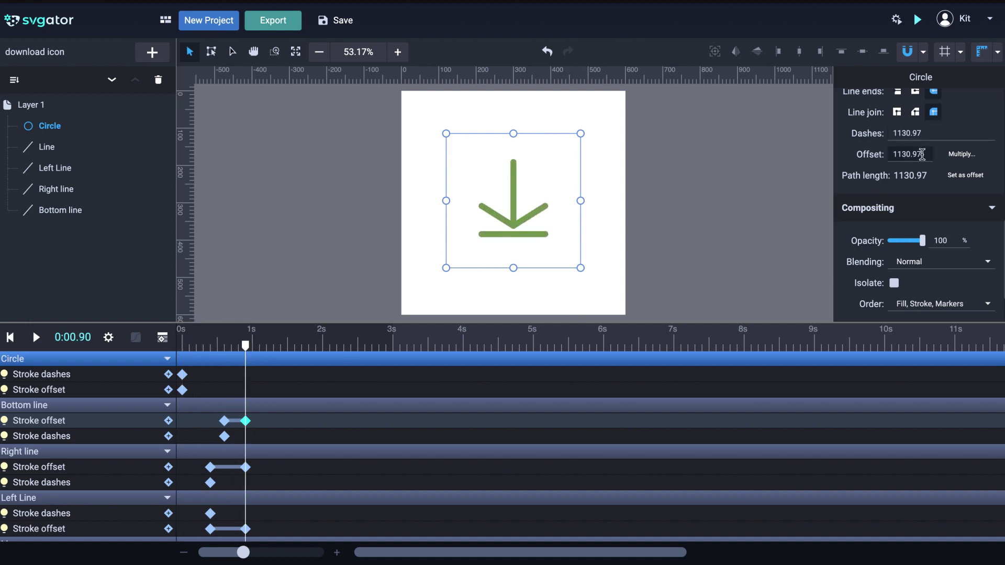
left_click(881, 156)
type("0")
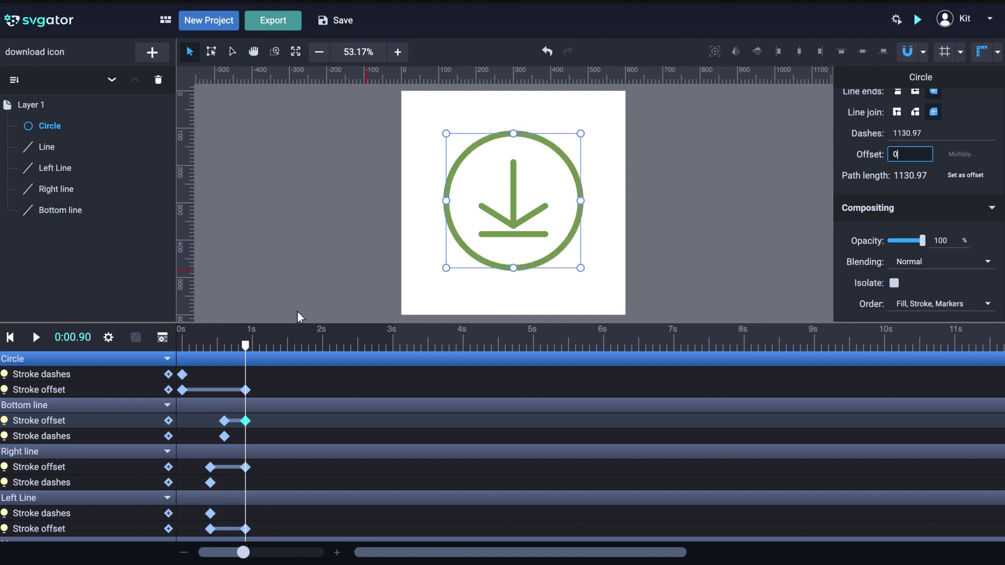
left_click(183, 348)
key("space")
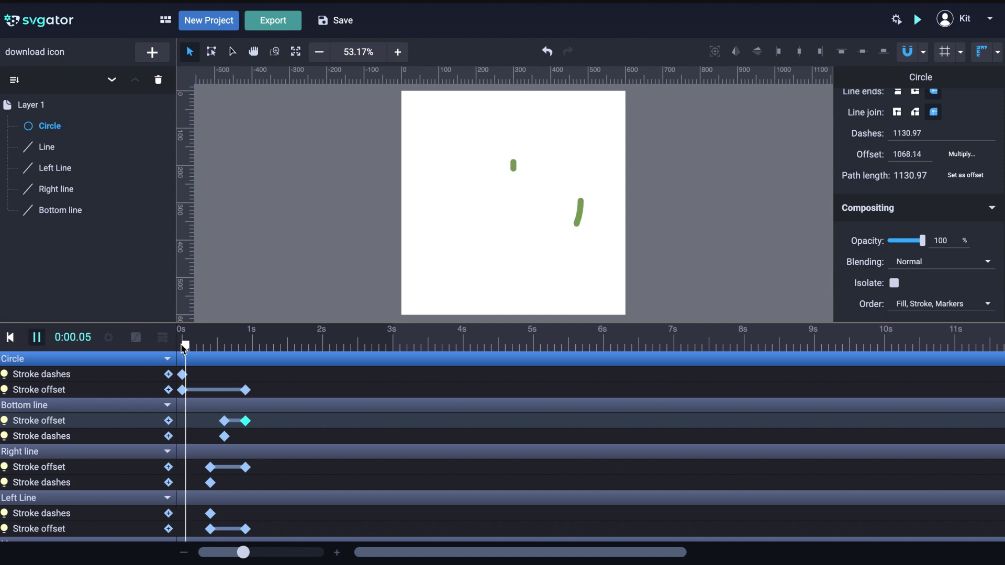
key("space")
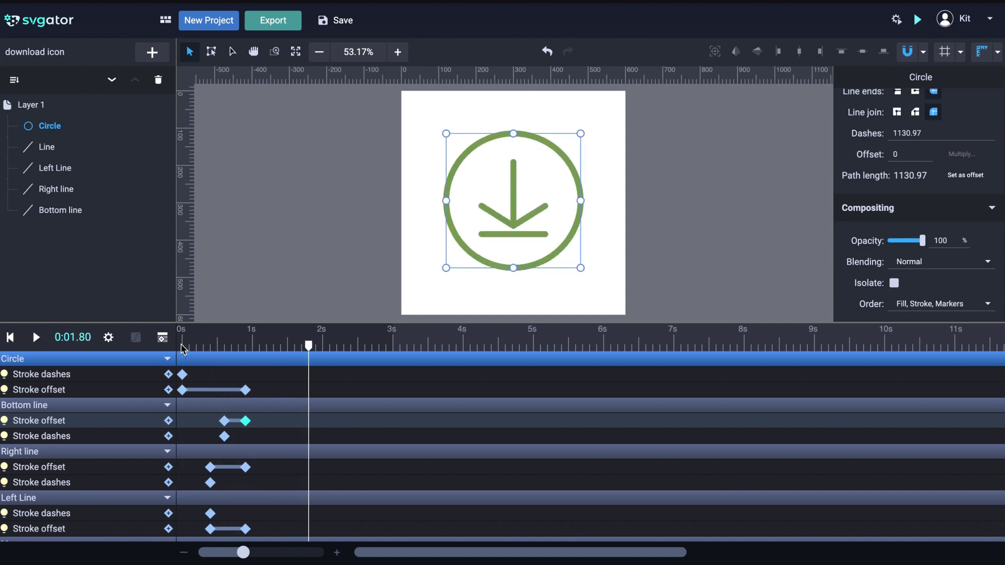
left_click(183, 347)
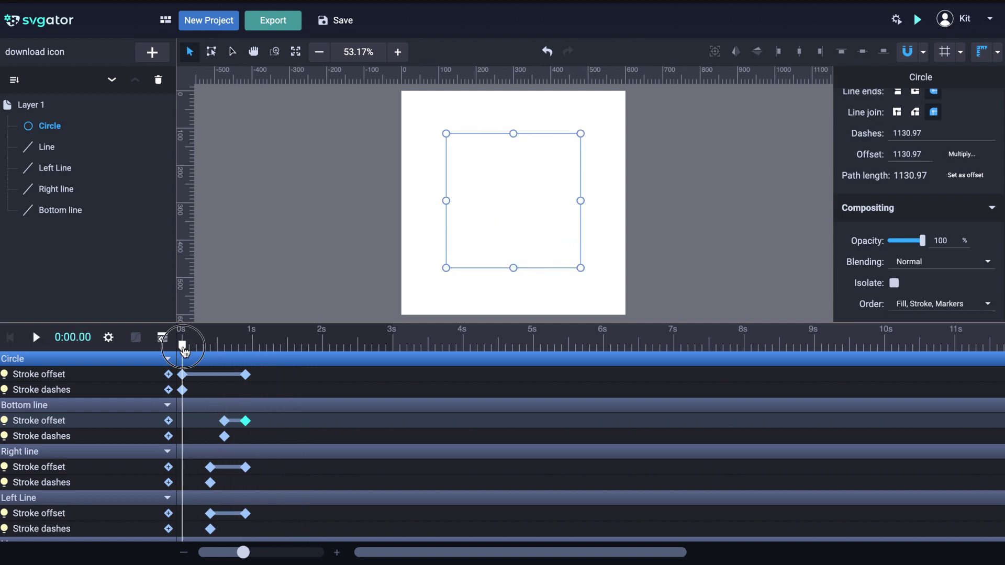
mouse_move(183, 348)
left_mouse_down()
mouse_move(247, 356)
mouse_move(183, 355)
left_mouse_up()
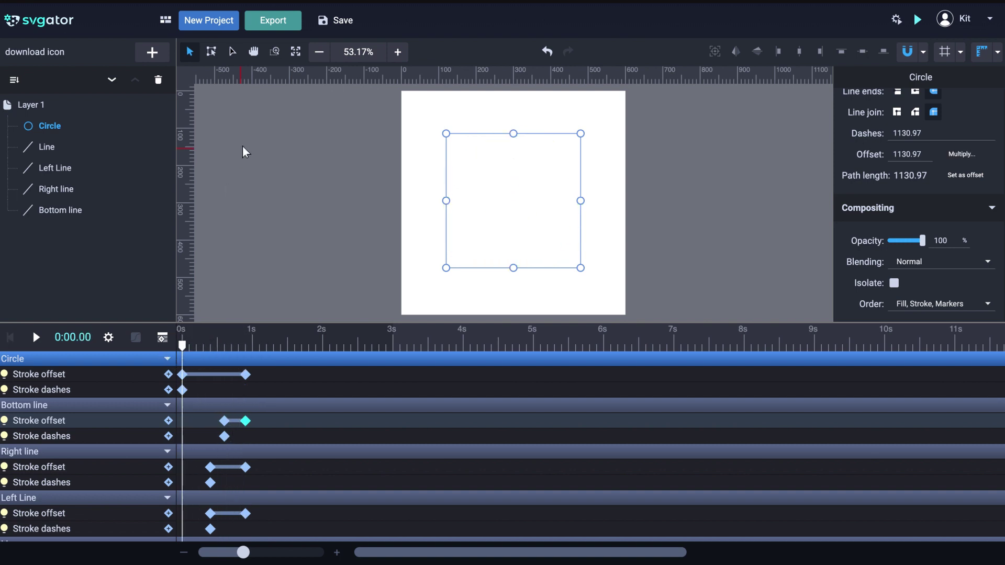
Move the circle's rotation origin to its centre and rotate the circle 180°.
left_click(210, 53)
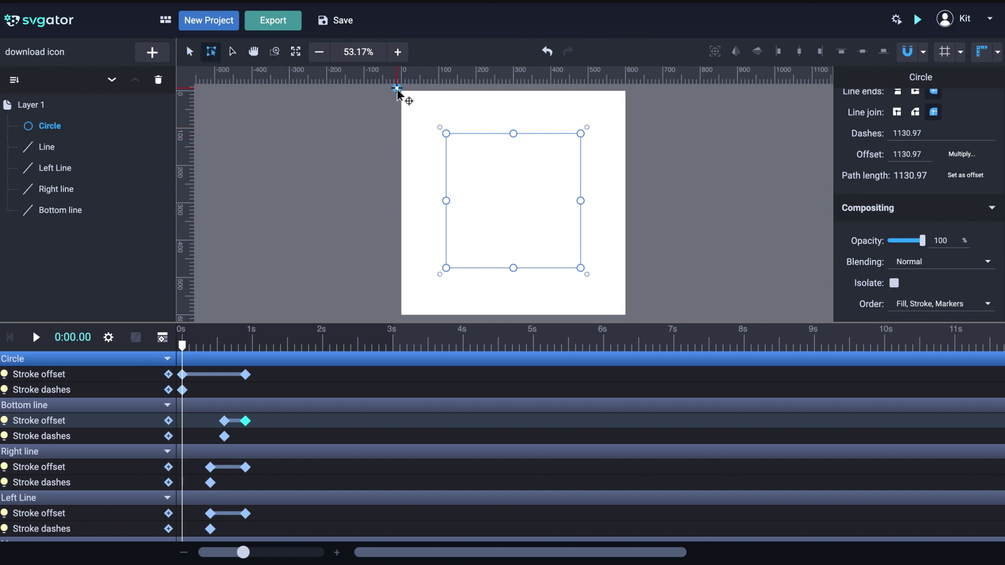
left_click_drag(398, 90, 513, 206)
left_click_drag(587, 131, 424, 265)
scroll(878, 141, "up", 6)
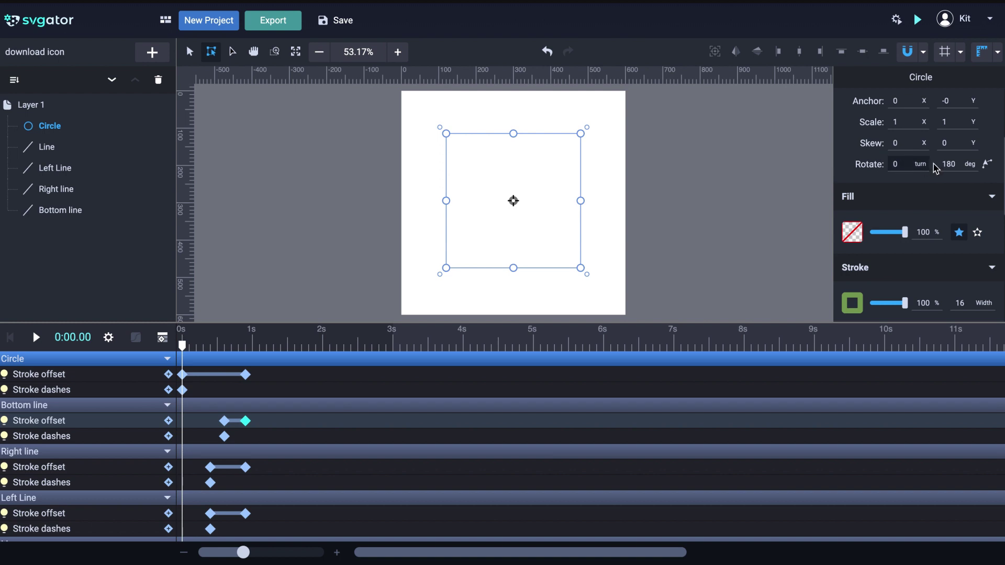
Keyframe the circle's rotation from 180° at 0s to one full turn at 0.9s, then replay it.
left_click(182, 348)
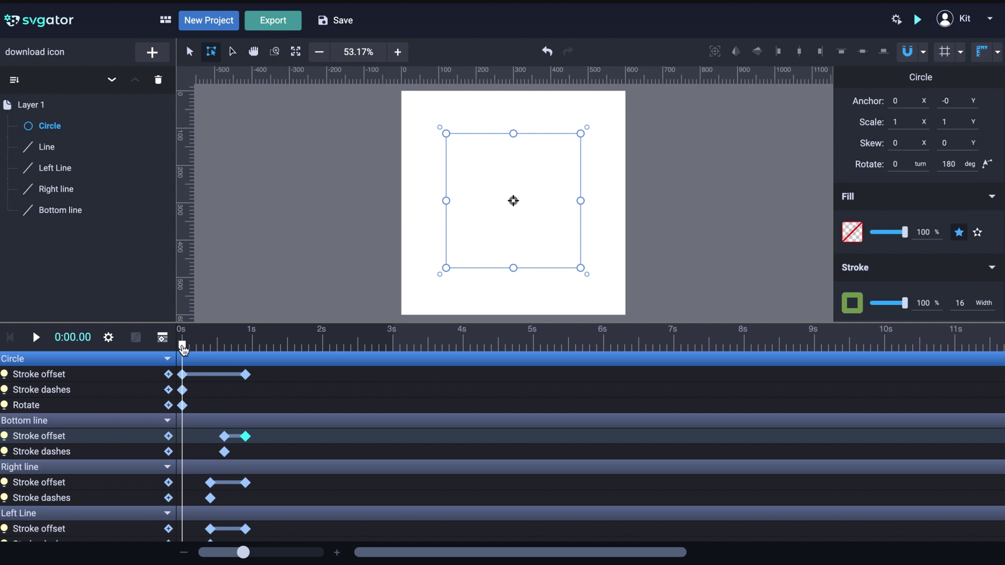
left_click_drag(183, 348, 246, 349)
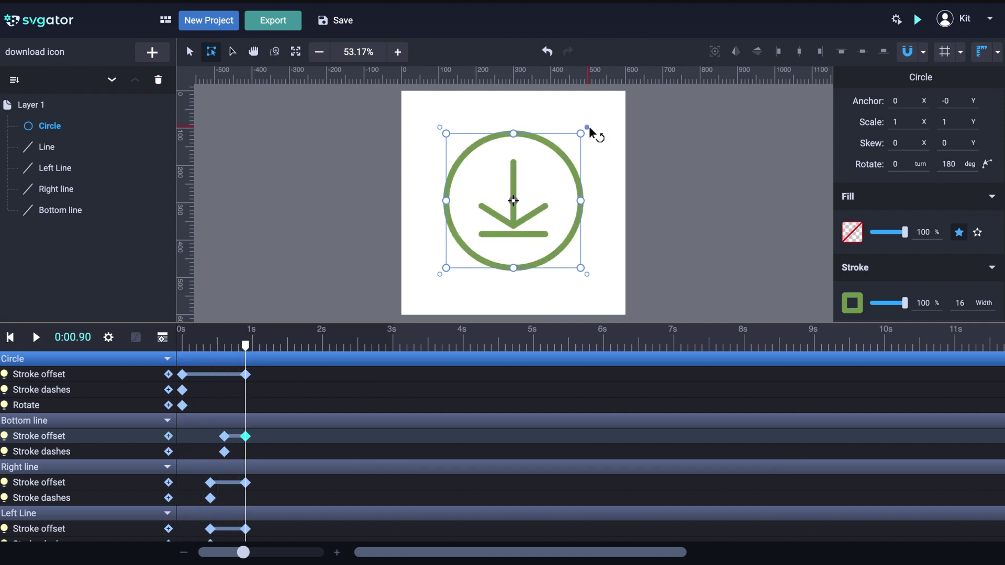
left_click_drag(590, 131, 429, 267)
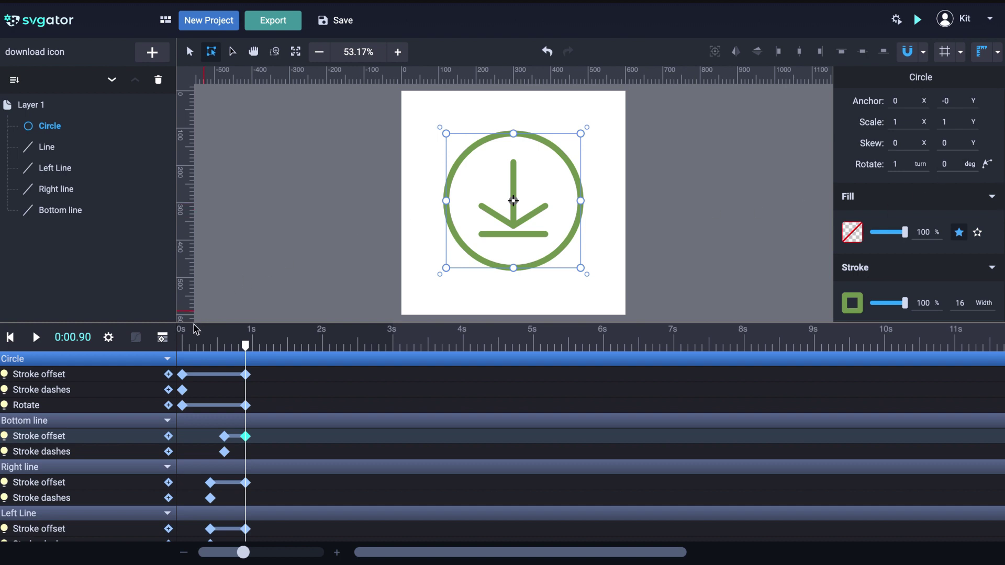
left_click(184, 349)
key("space")
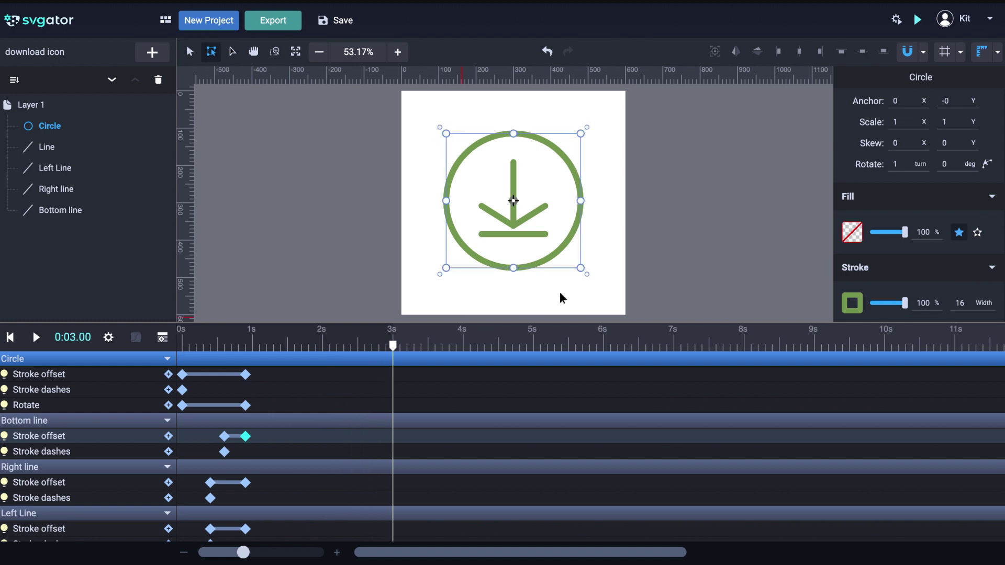
Open the Preview window and refresh it to replay the finished download-icon animation.
left_click(918, 21)
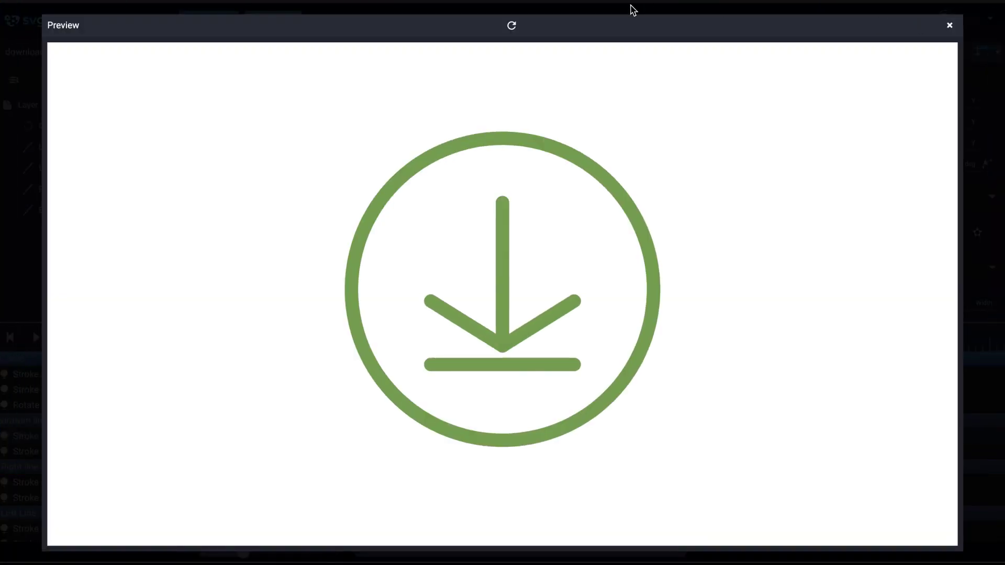
left_click(513, 26)
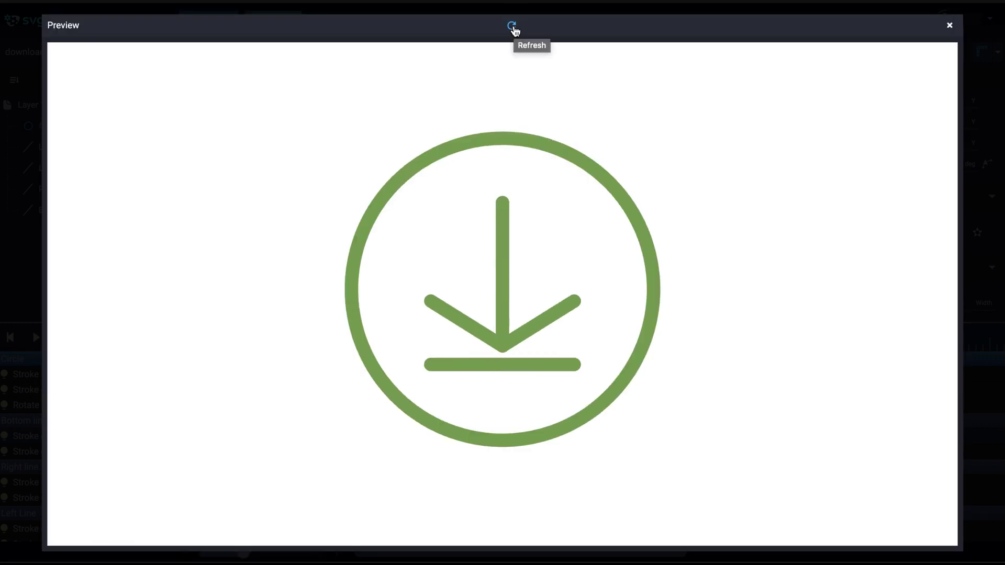